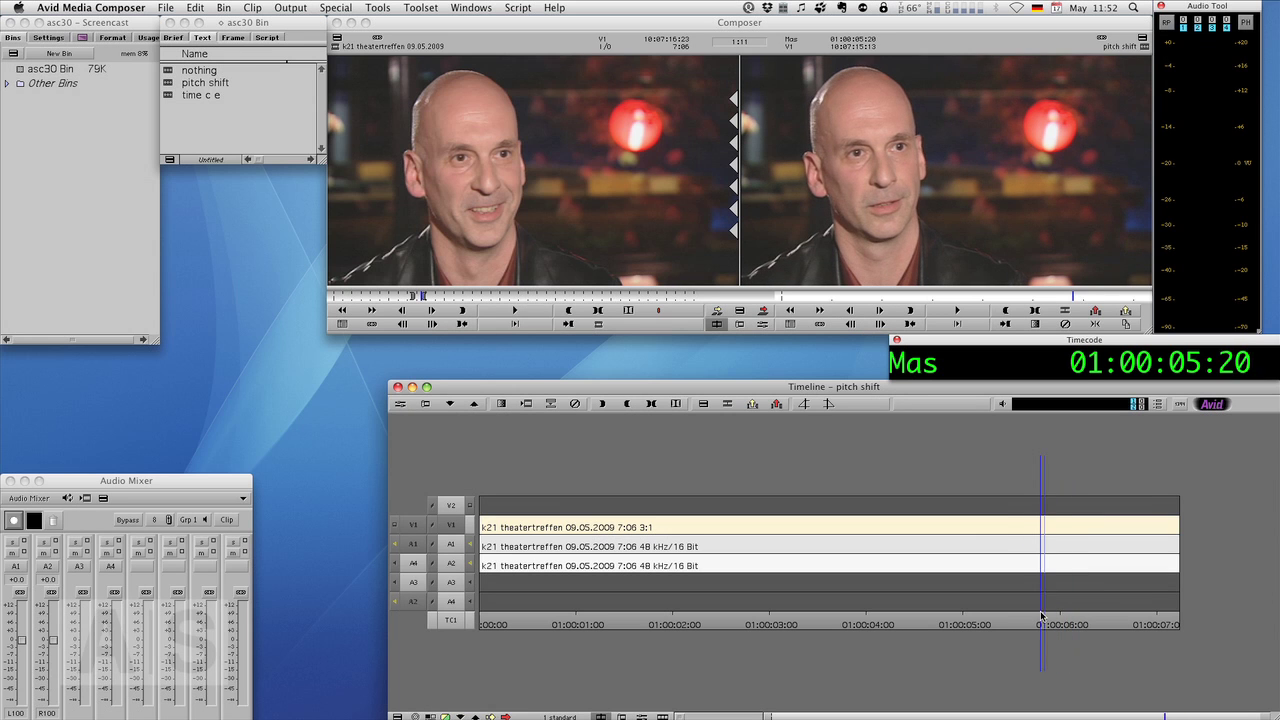
Scrub through the interview clip around 01:00:04:10 and play it back to review it.
left_click_drag(1040, 612, 1032, 621)
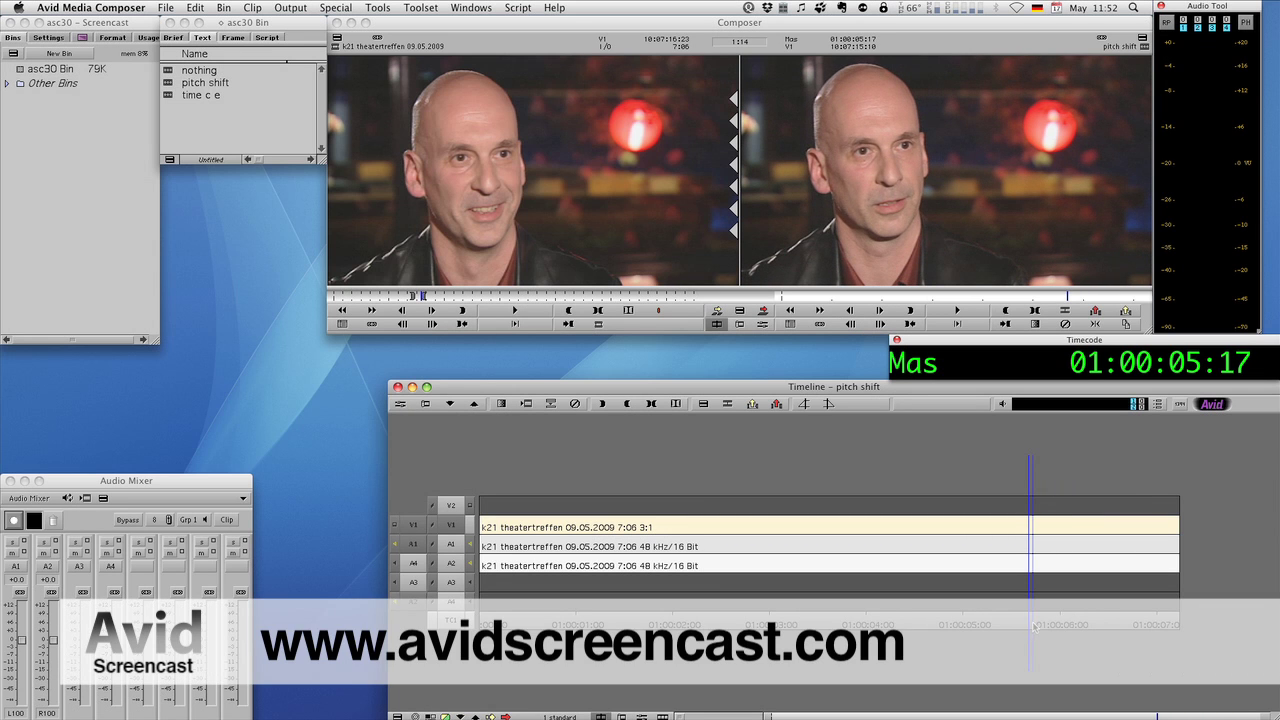
left_click_drag(1032, 628, 938, 634)
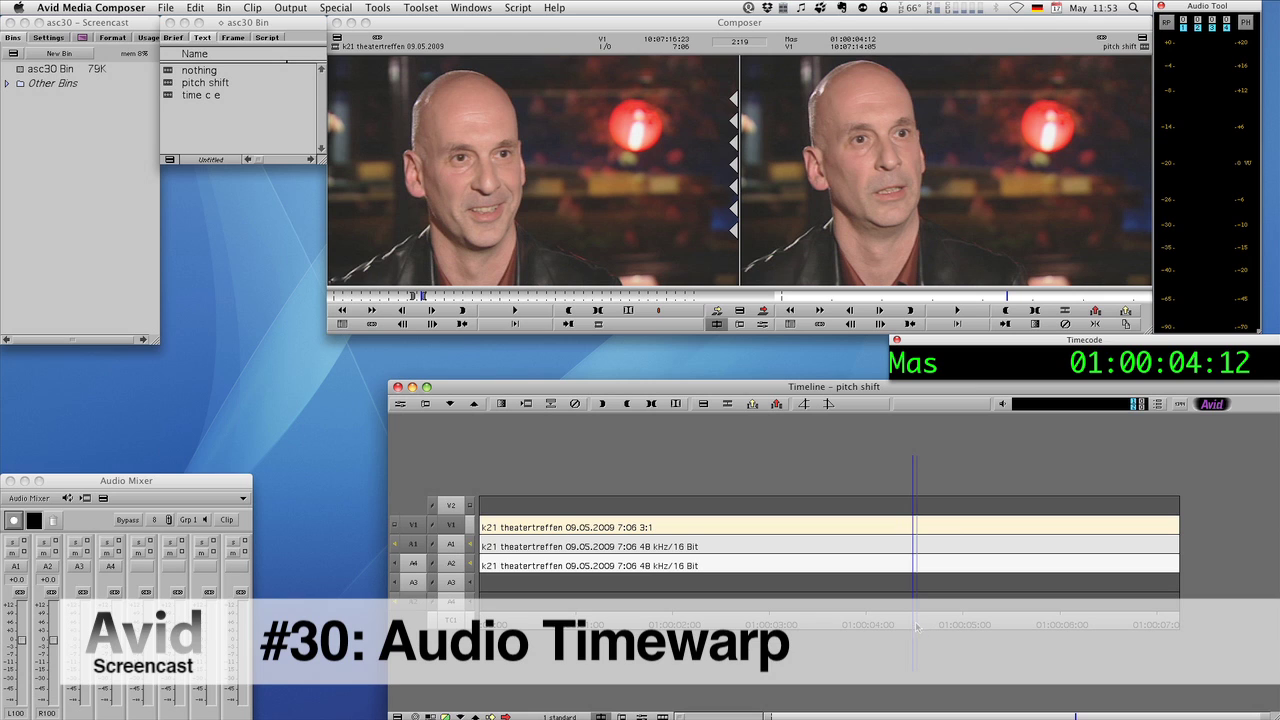
left_click(906, 628)
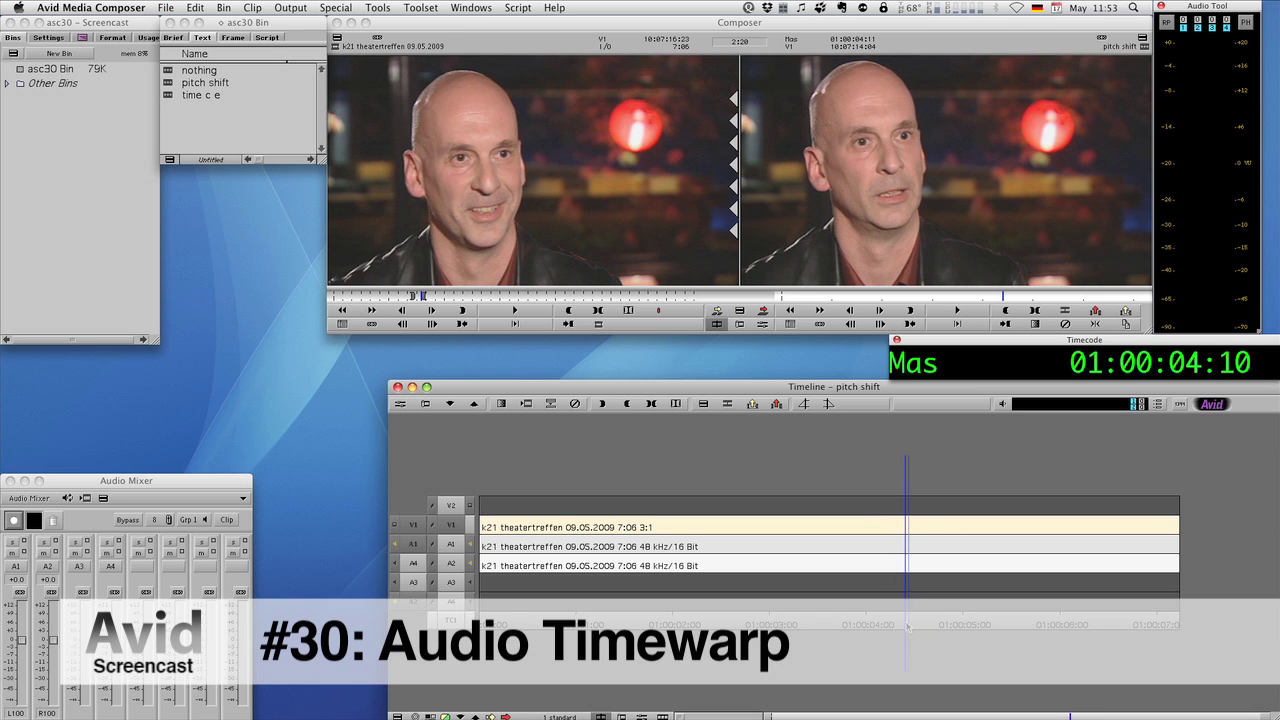
left_click_drag(904, 628, 997, 625)
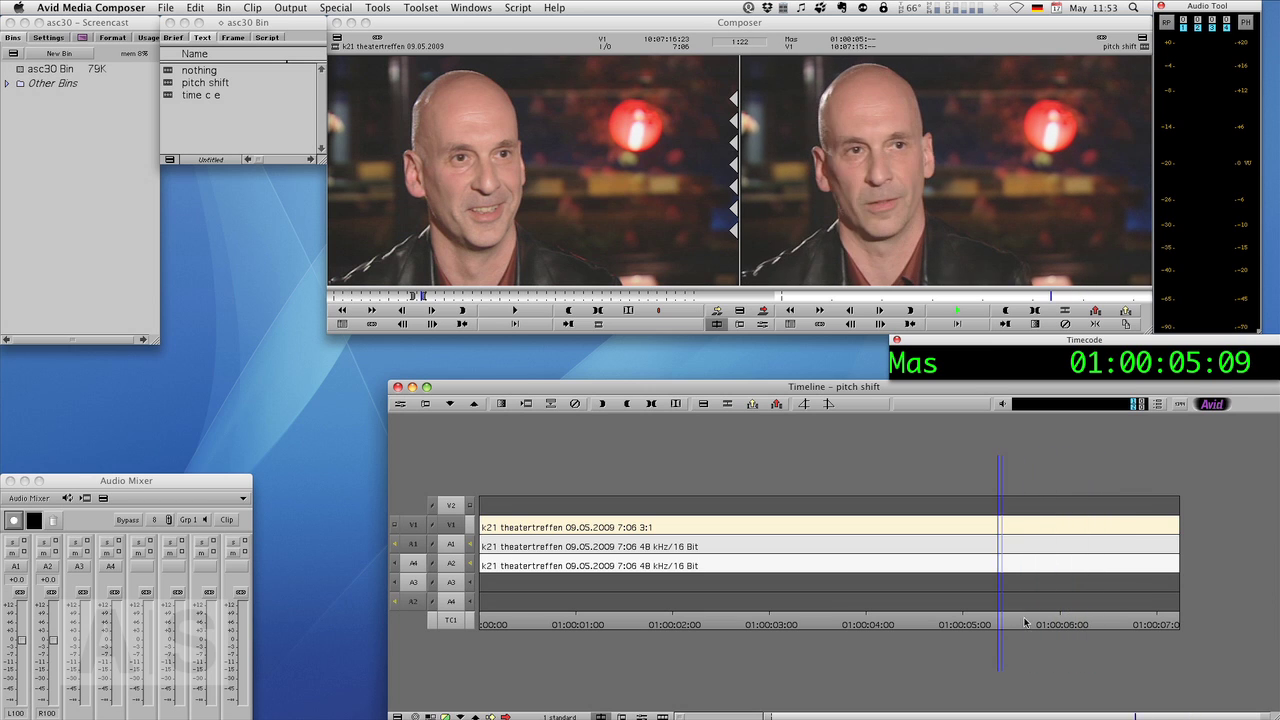
key("space")
key("space")
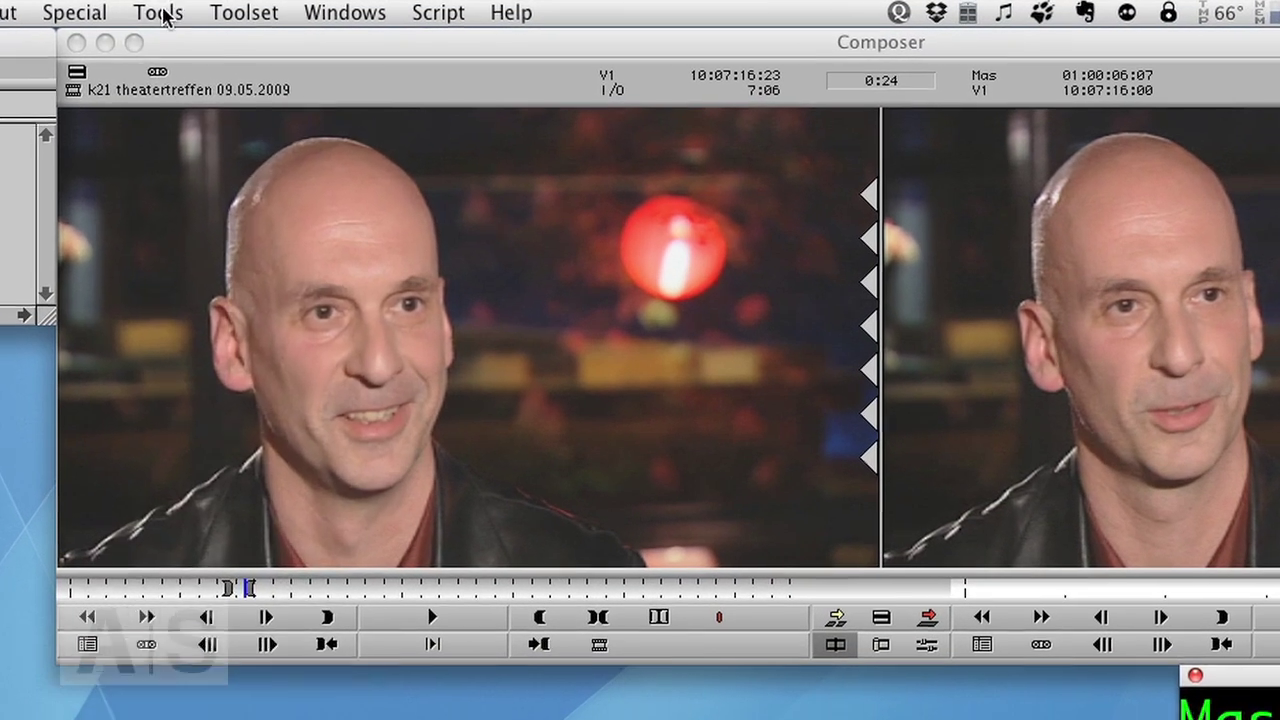
Apply the Timewarp effect from the Effect Palette to the interview clip on V1.
left_click(377, 7)
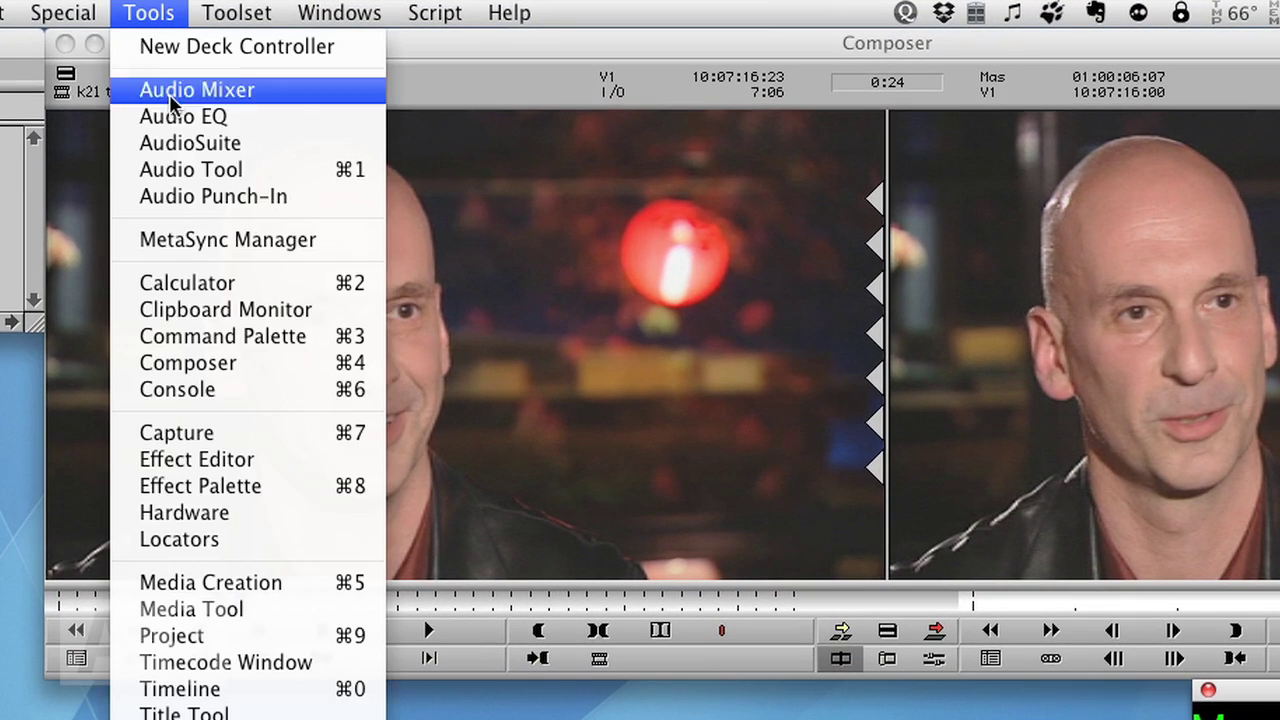
left_click(279, 487)
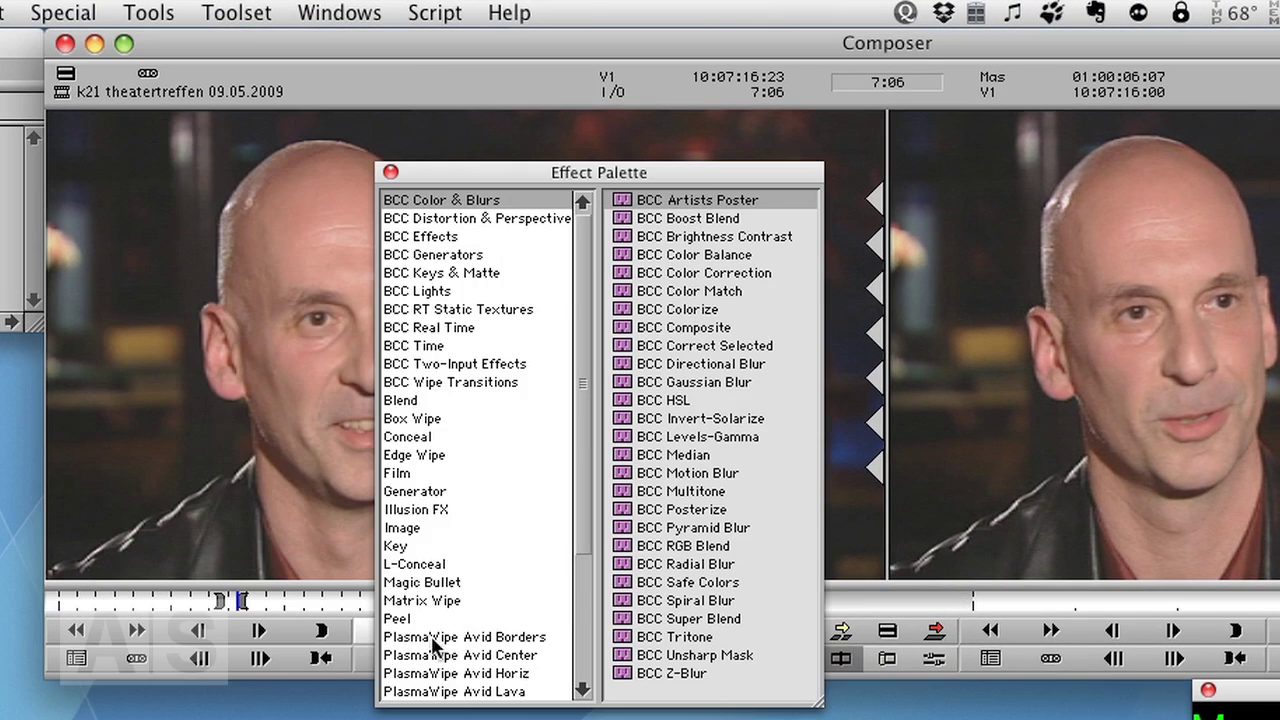
scroll(431, 636, "down", 5)
left_click(431, 677)
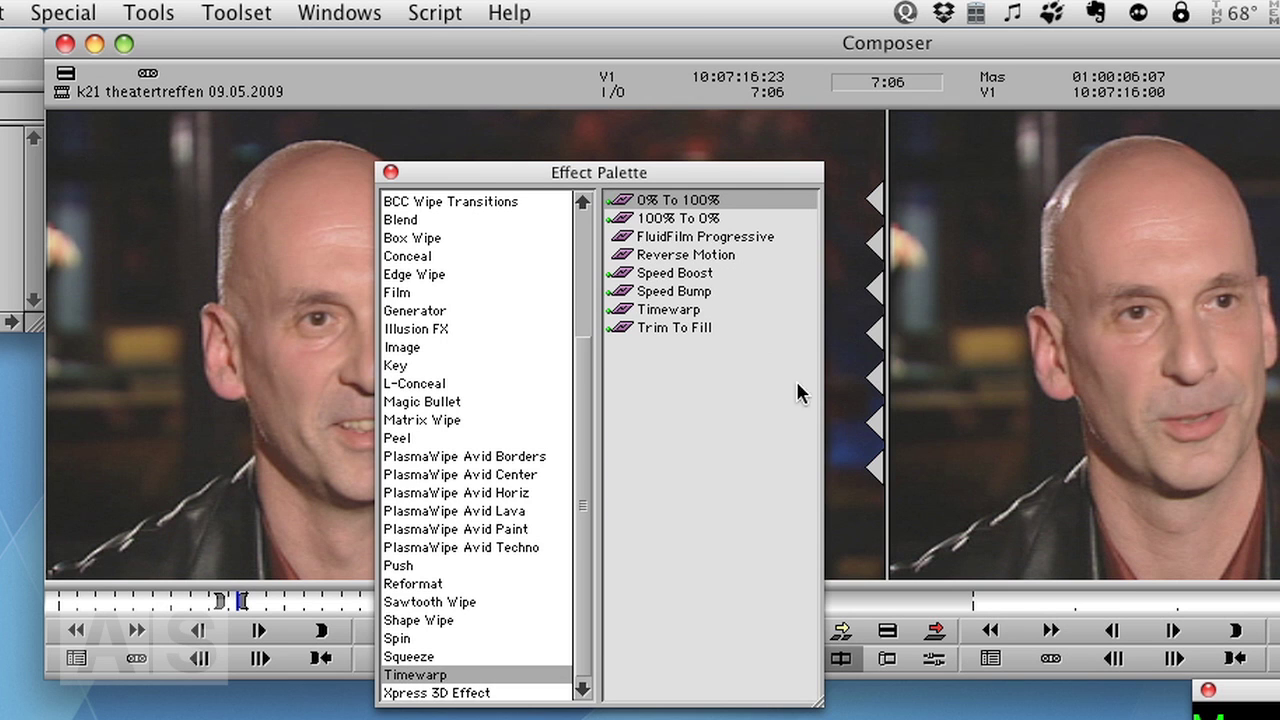
left_click(615, 312)
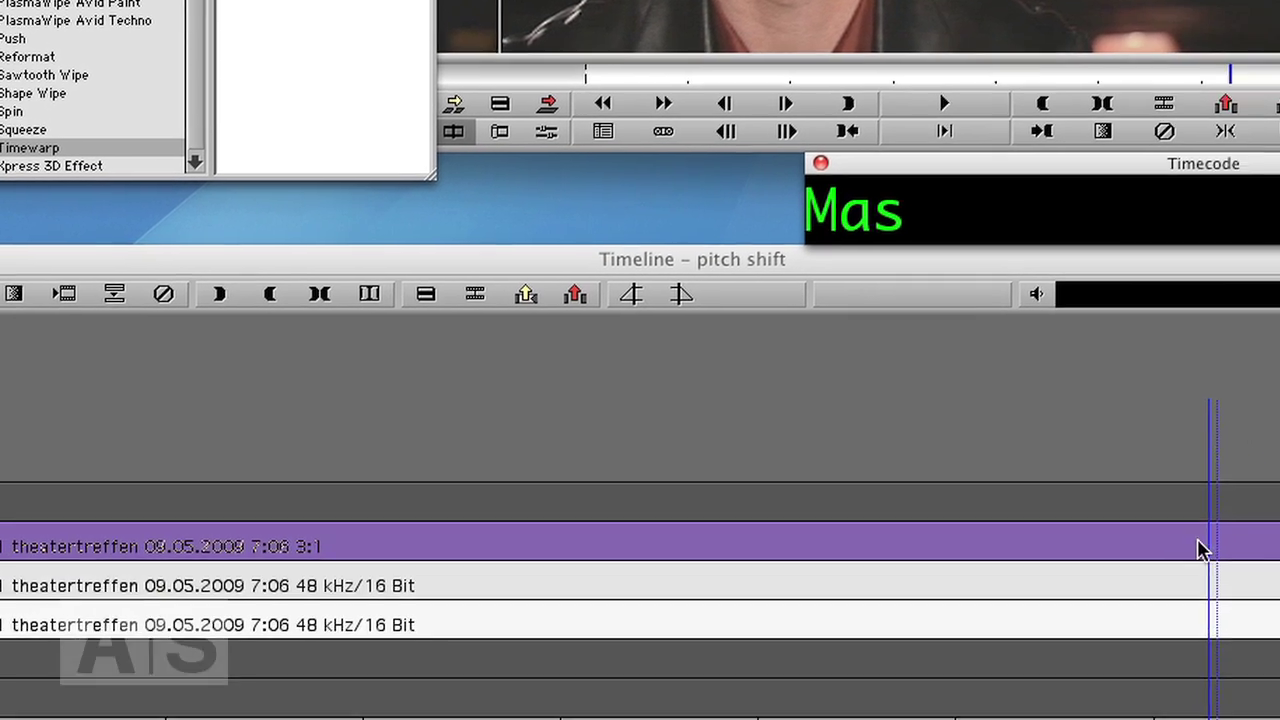
left_click_drag(1203, 550, 1205, 552)
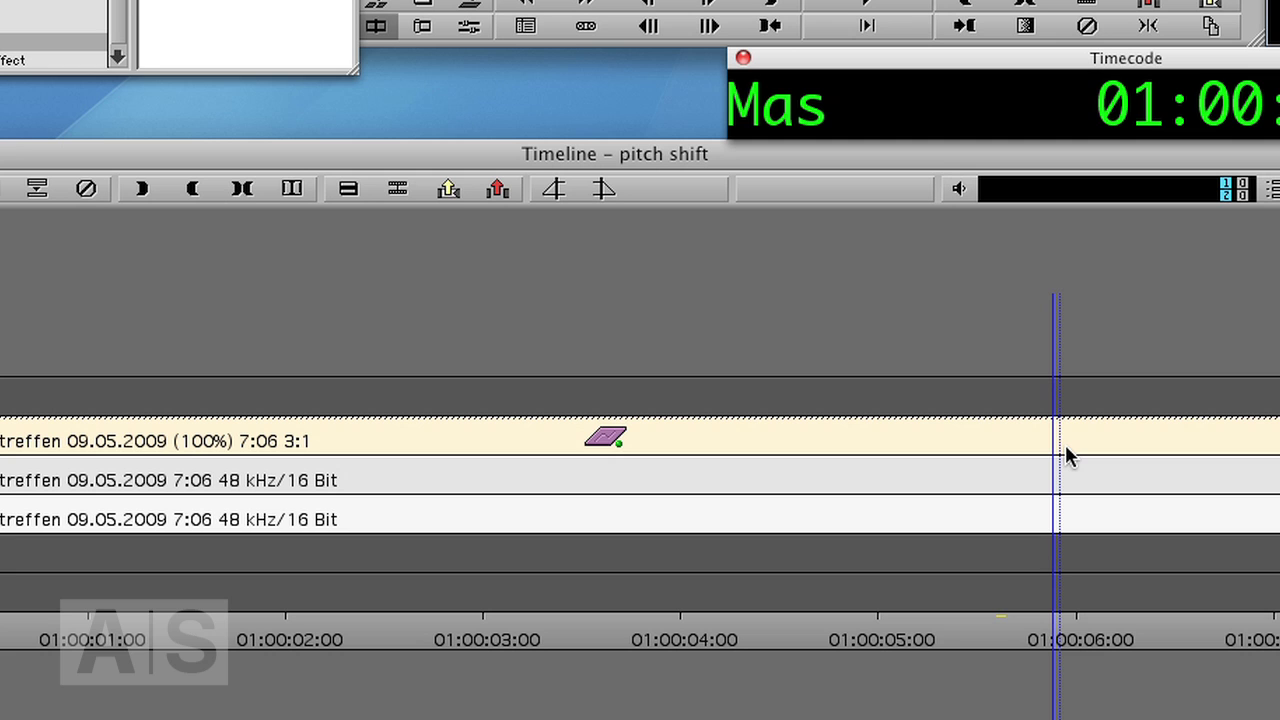
Close the effects palette and park the Motion Effect Editor at 01:00:06:03.
key("super+w")
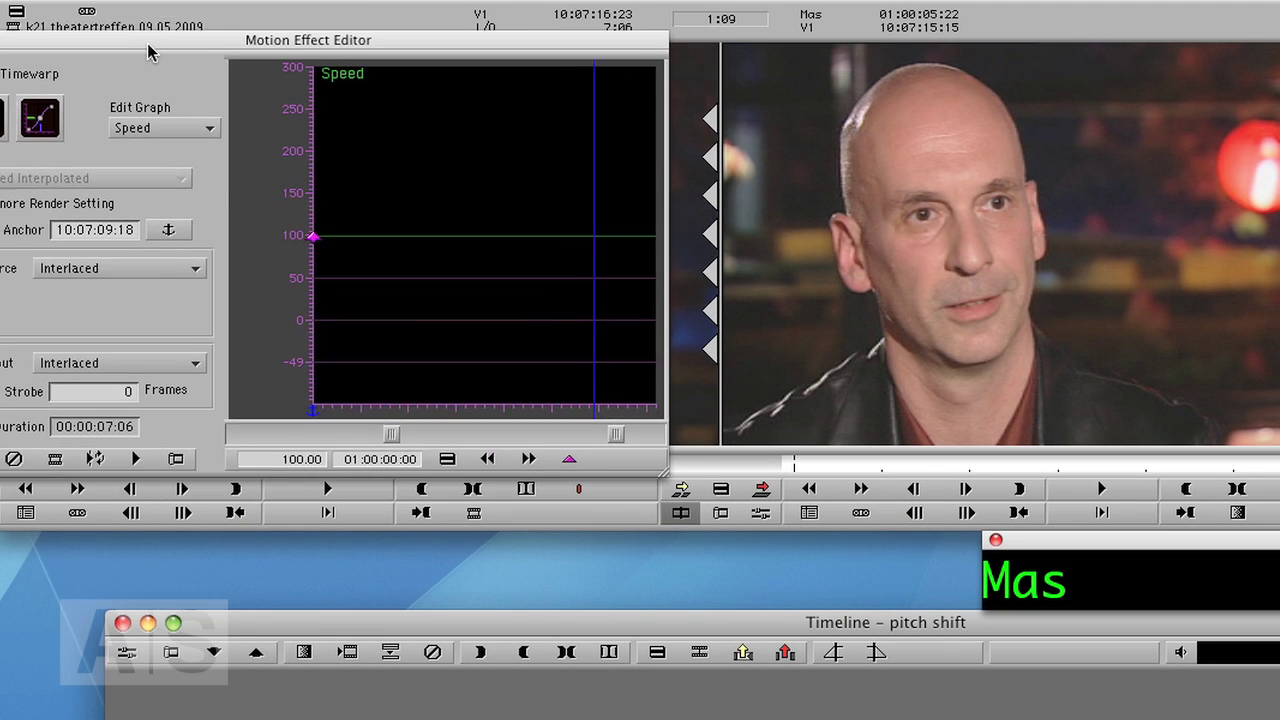
left_click_drag(148, 52, 198, 46)
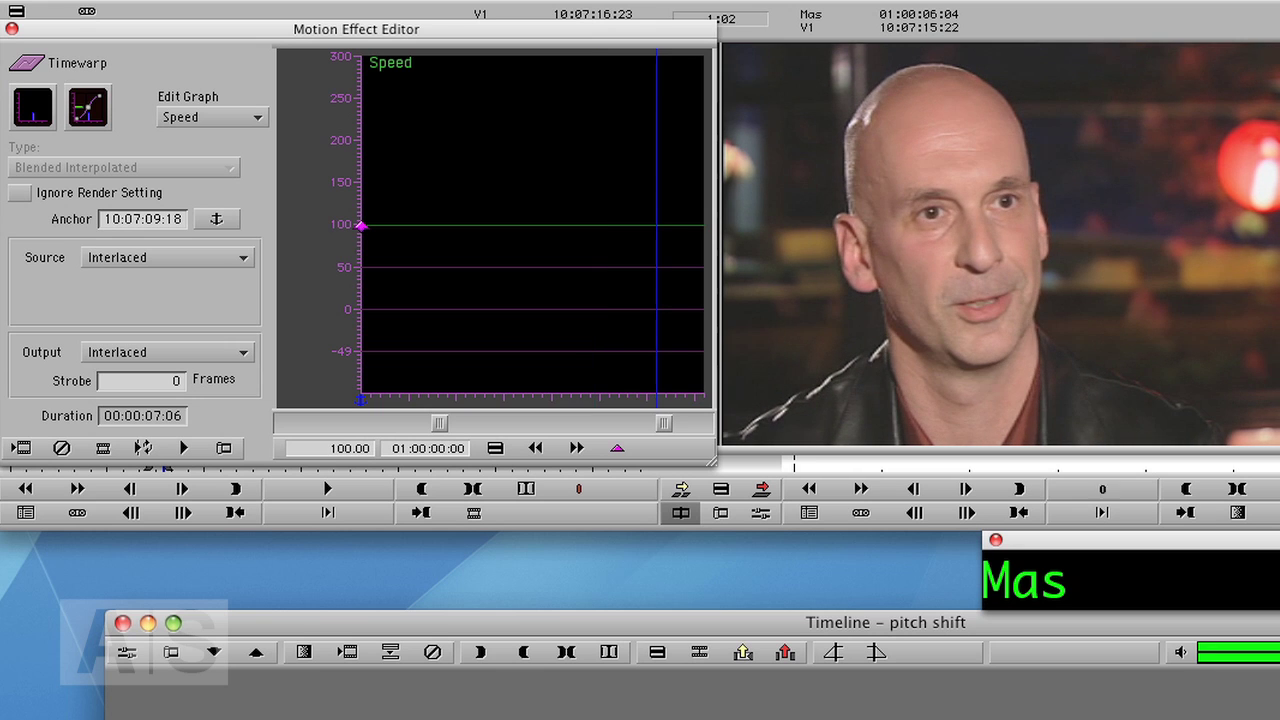
key("space")
key("Left")
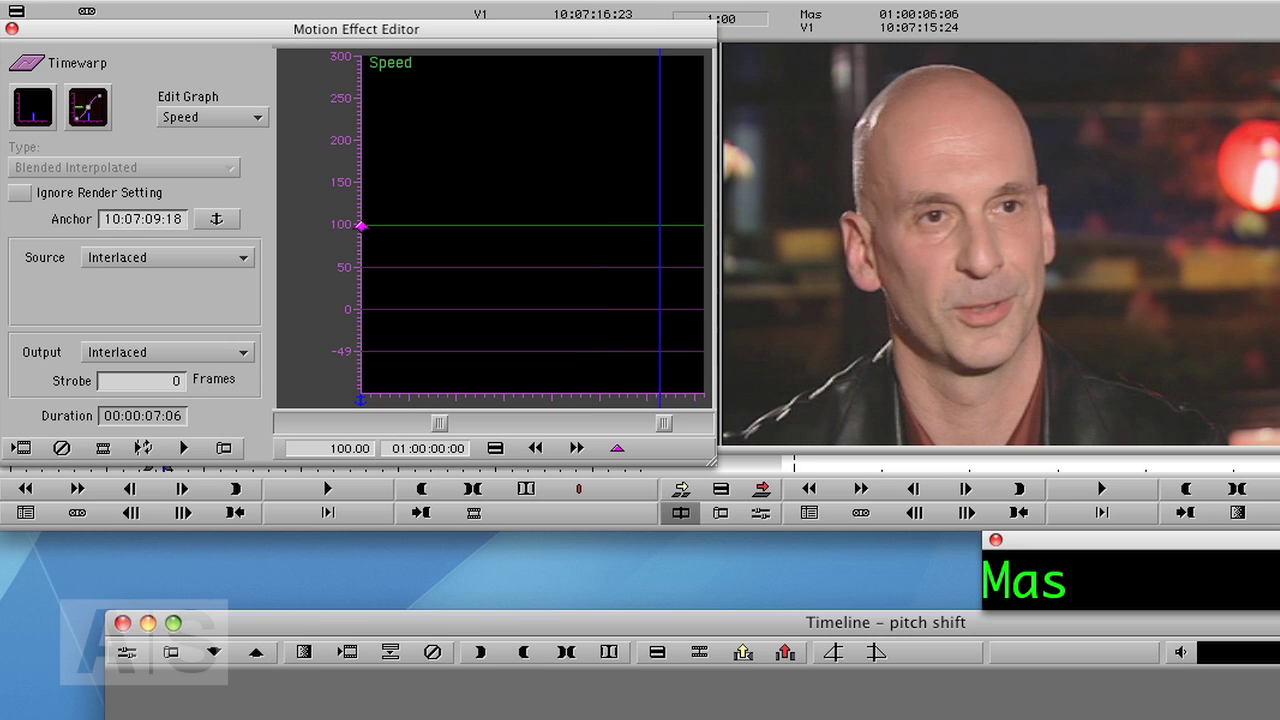
key("Right")
key("Left")
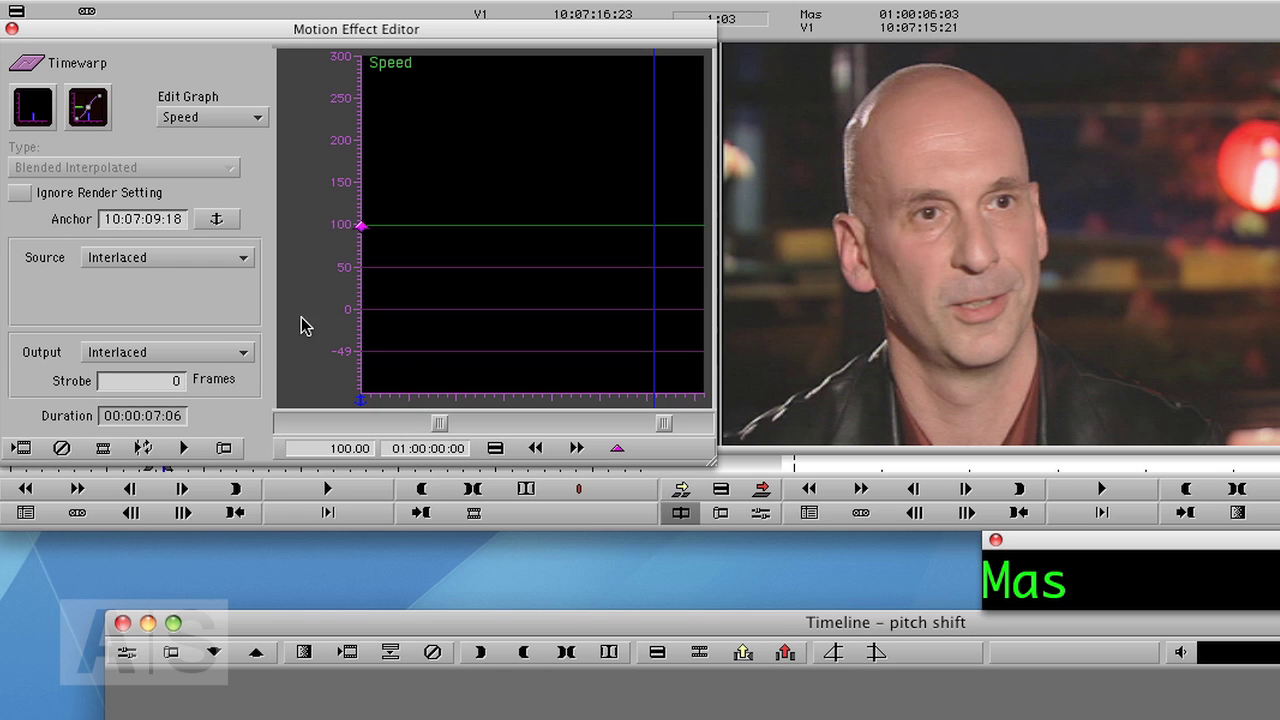
Add a Shelf speed keyframe at 01:00:06:03 set to 50%, then preview the slowdown.
key("apostrophe")
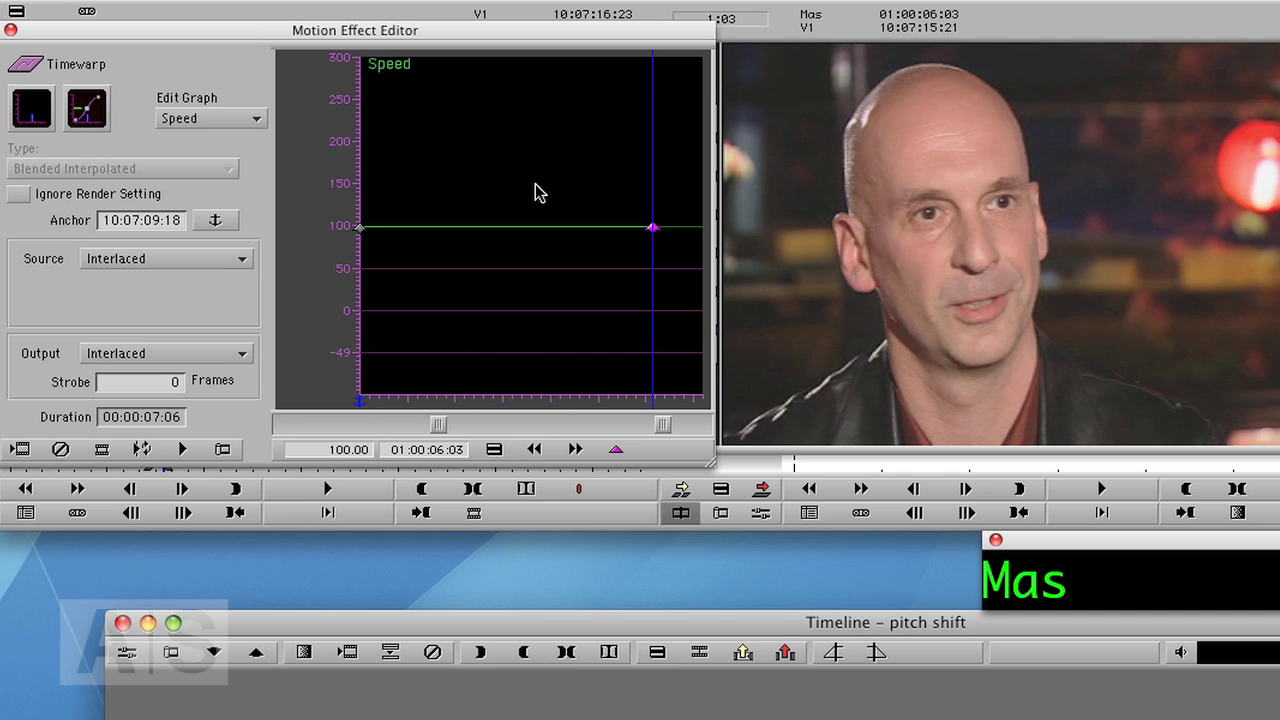
right_click(572, 238)
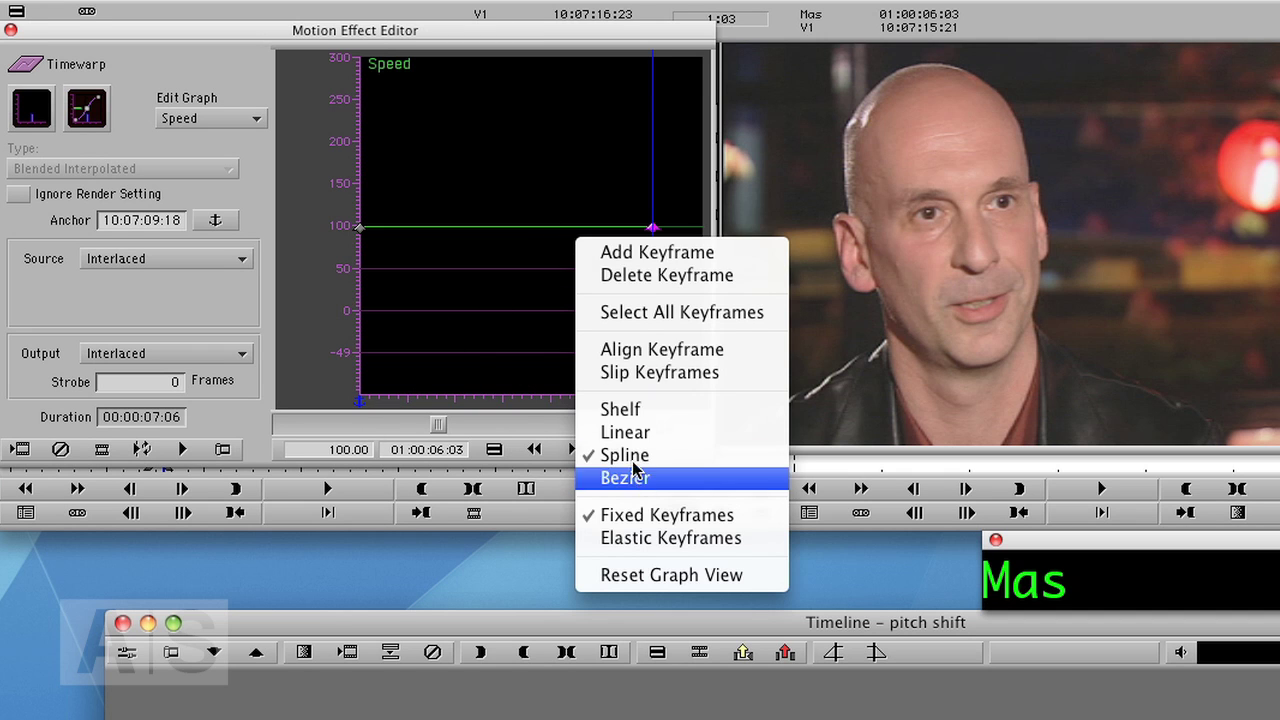
left_click(640, 410)
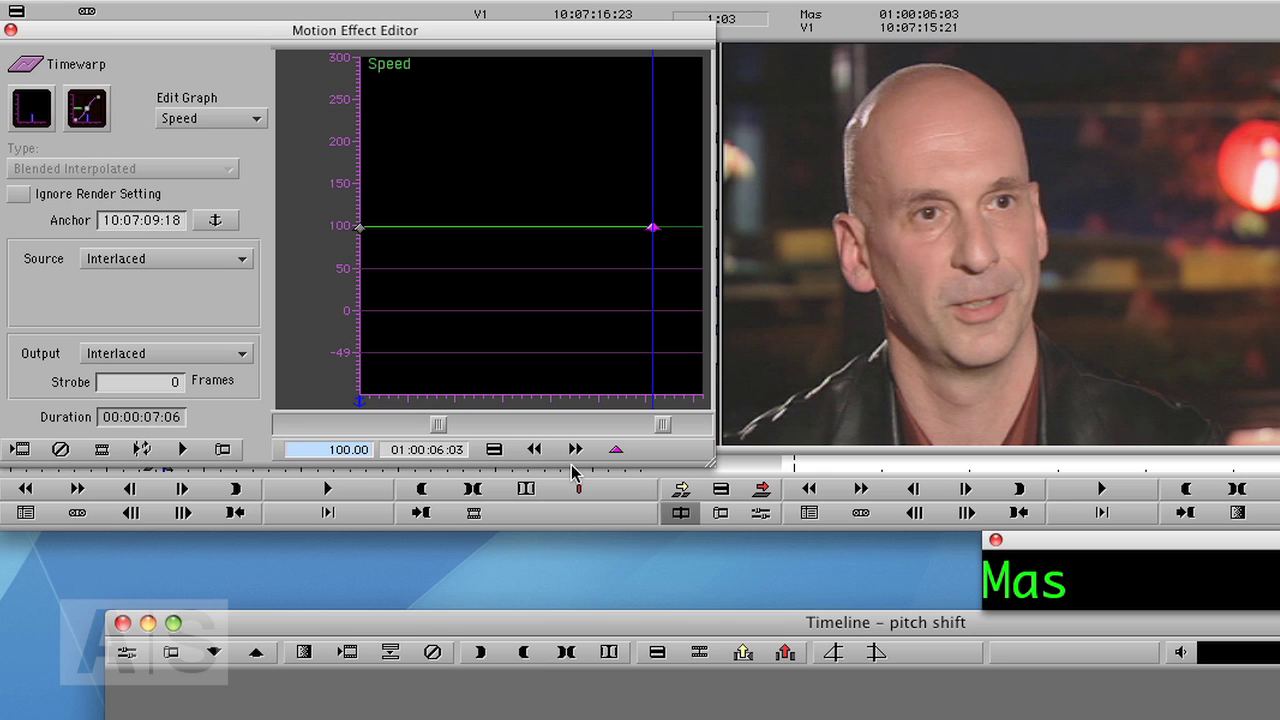
key("Return")
key("space")
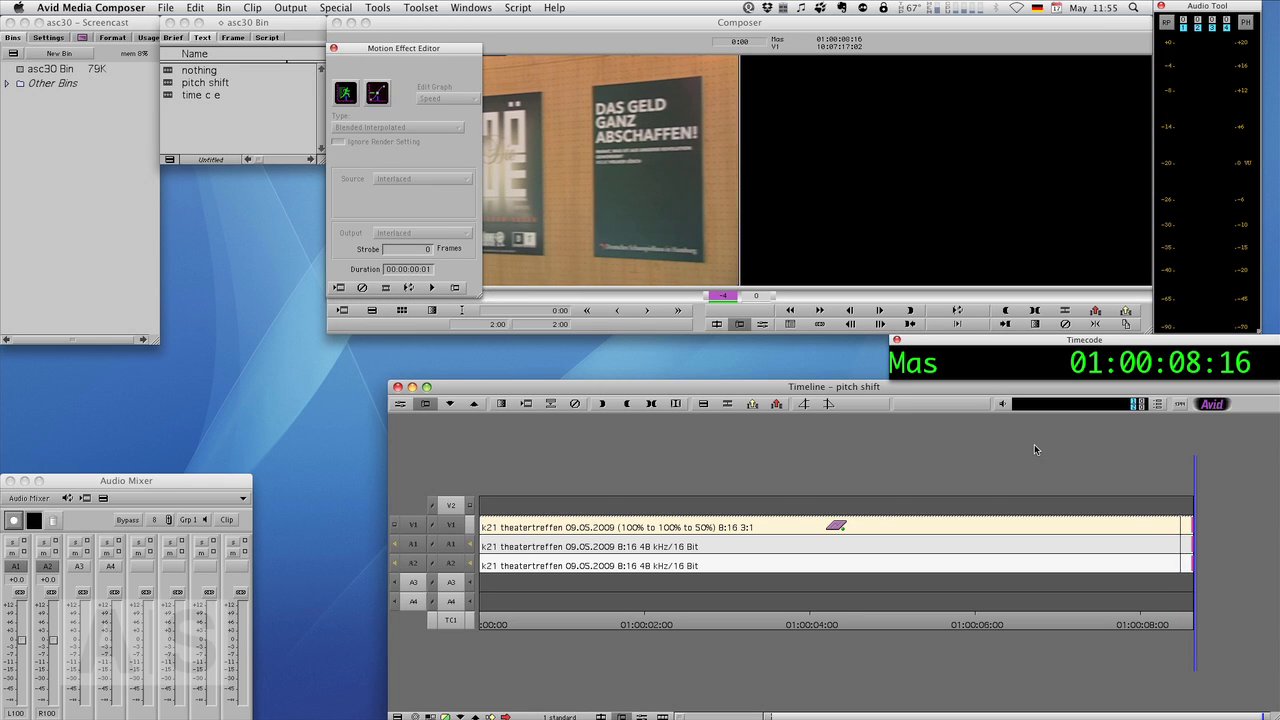
Close the Motion Effect Editor, then scrub and play the 8:09 retimed clip up to the slowdown point.
left_click(334, 47)
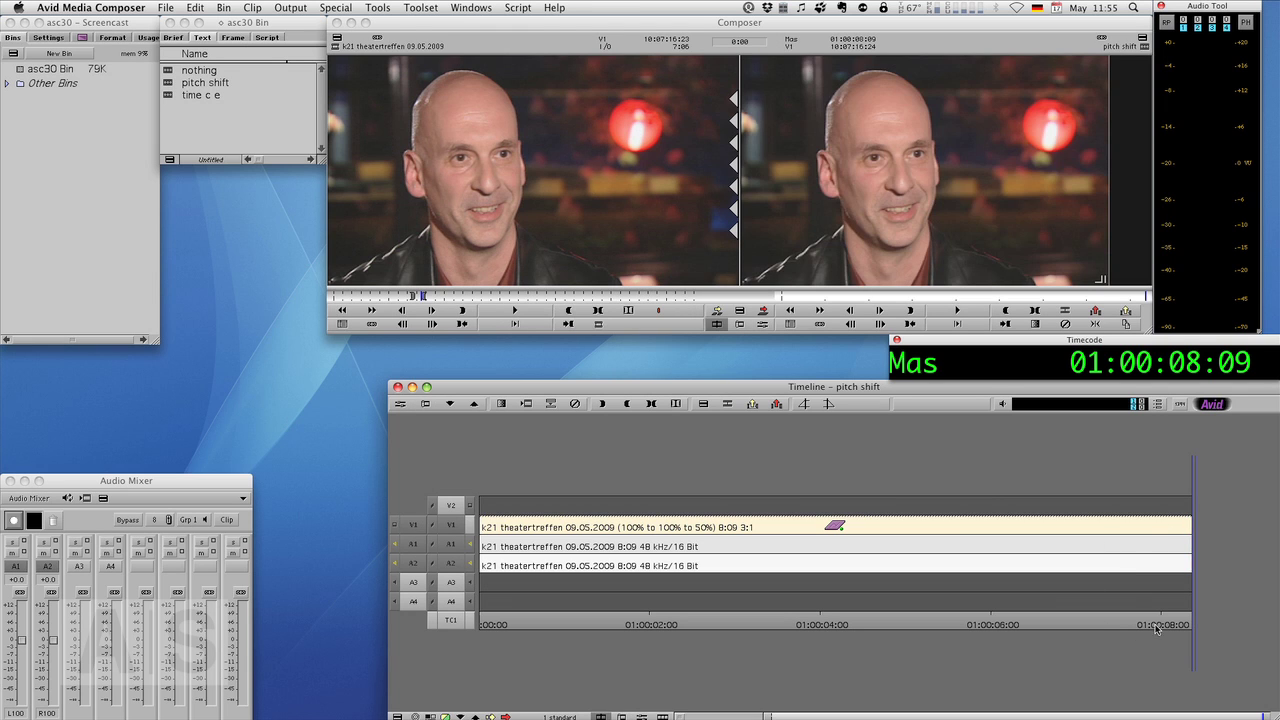
left_click_drag(1157, 628, 1012, 628)
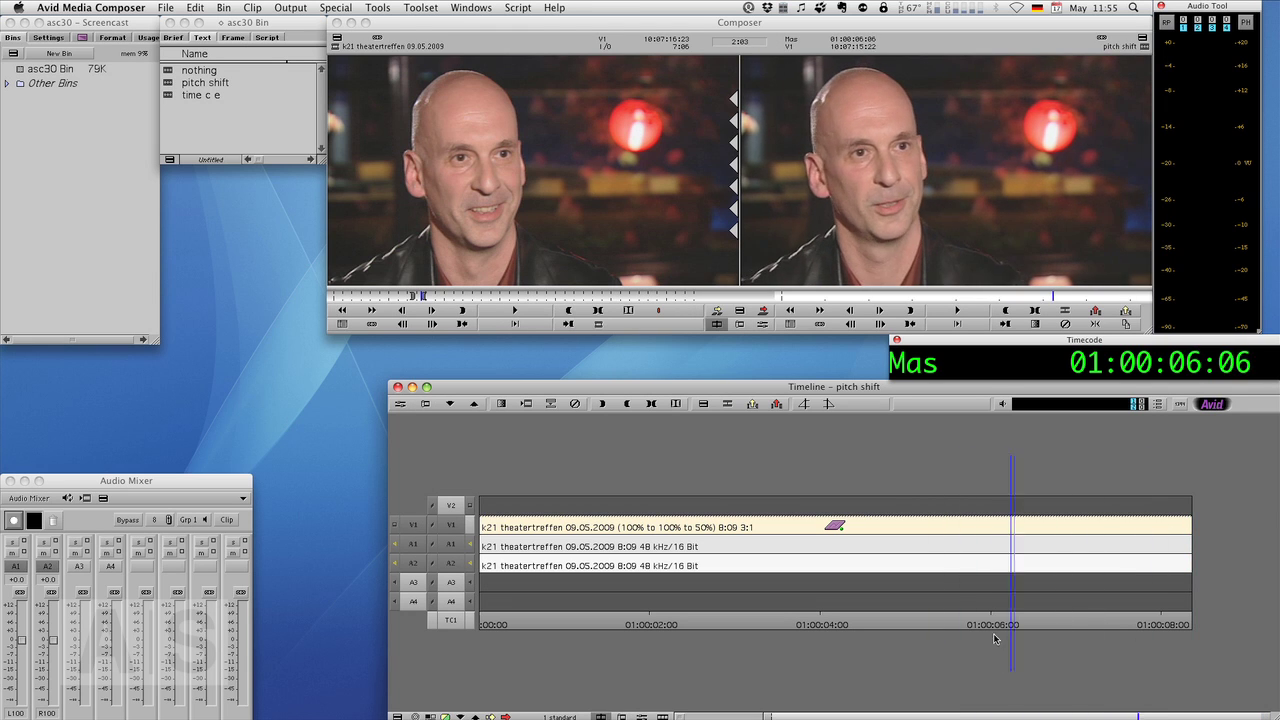
key("space")
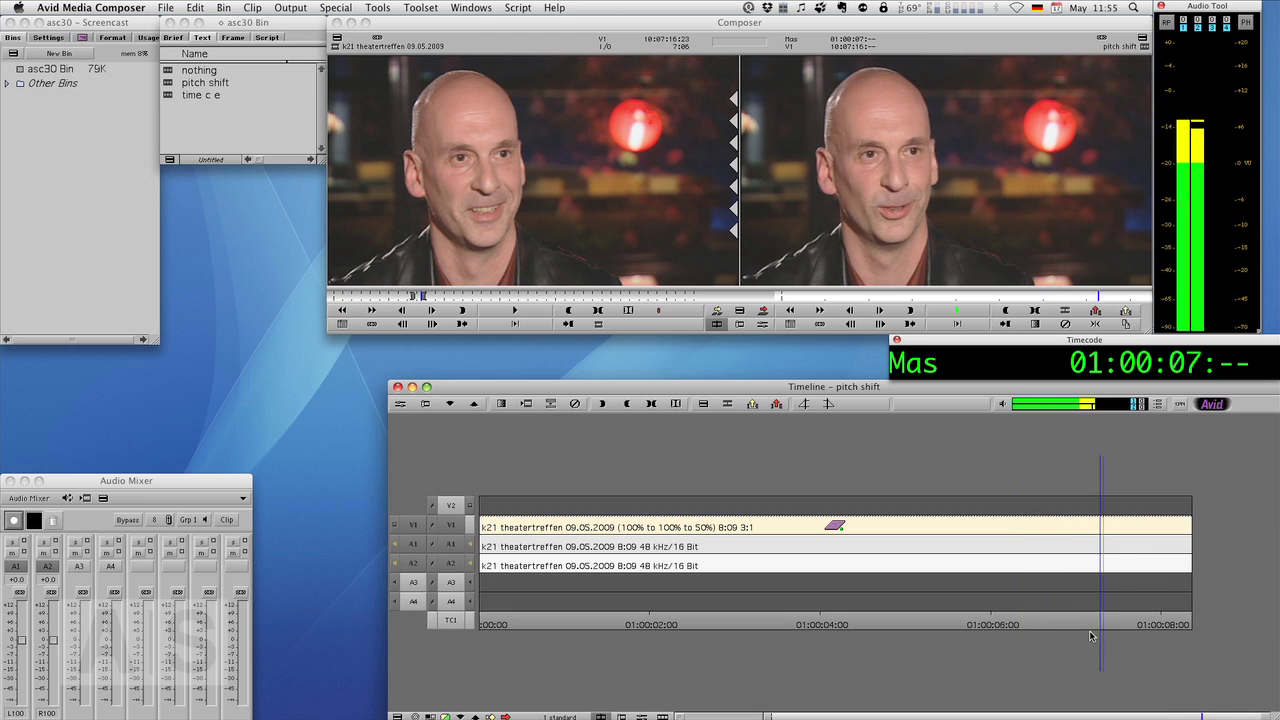
left_click(1115, 628)
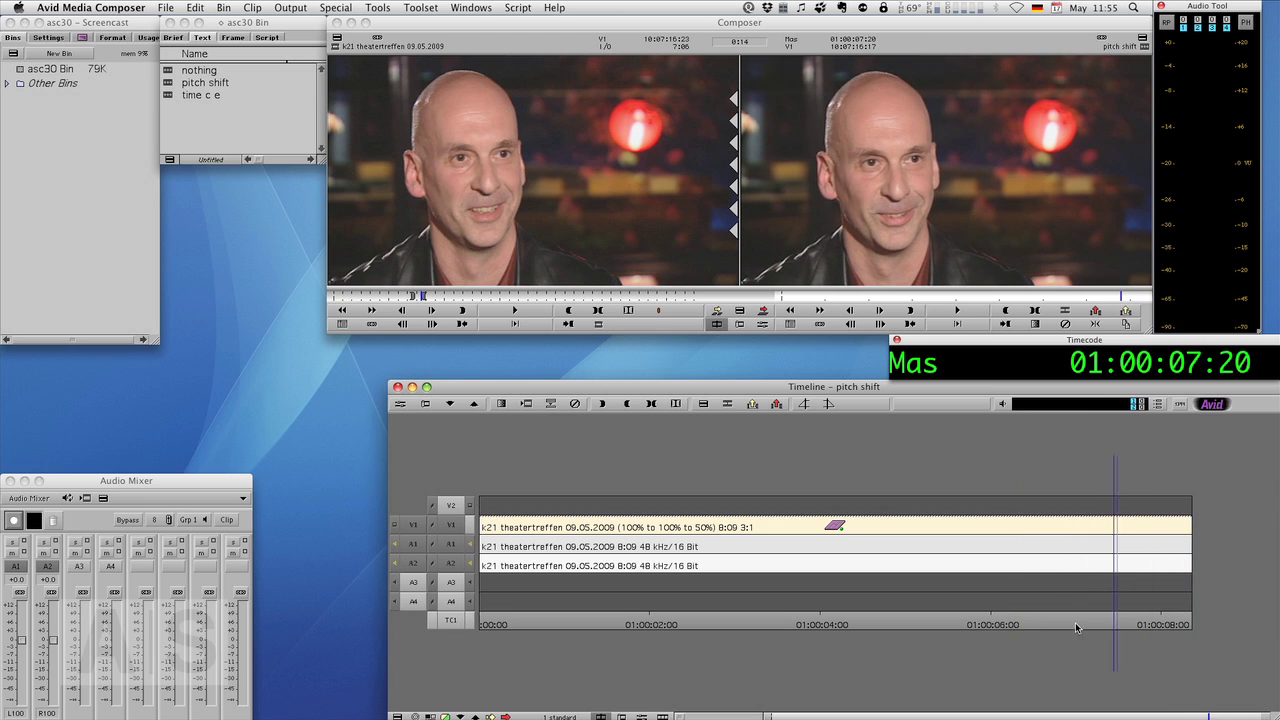
mouse_move(1077, 628)
left_mouse_down()
mouse_move(992, 628)
mouse_move(1118, 628)
mouse_move(1074, 628)
left_mouse_up()
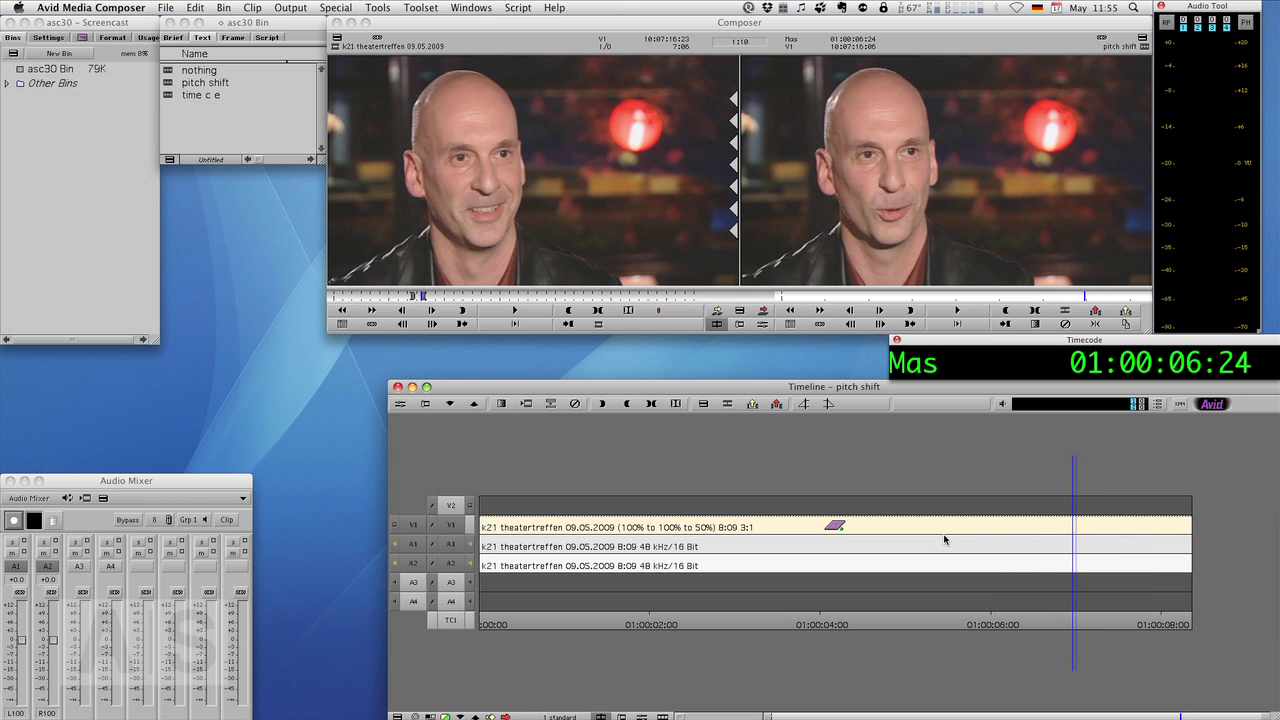
With V1 deselected, add an edit to A1 and A2 at the 01:00:06:03 slowdown keyframe.
key("super+8")
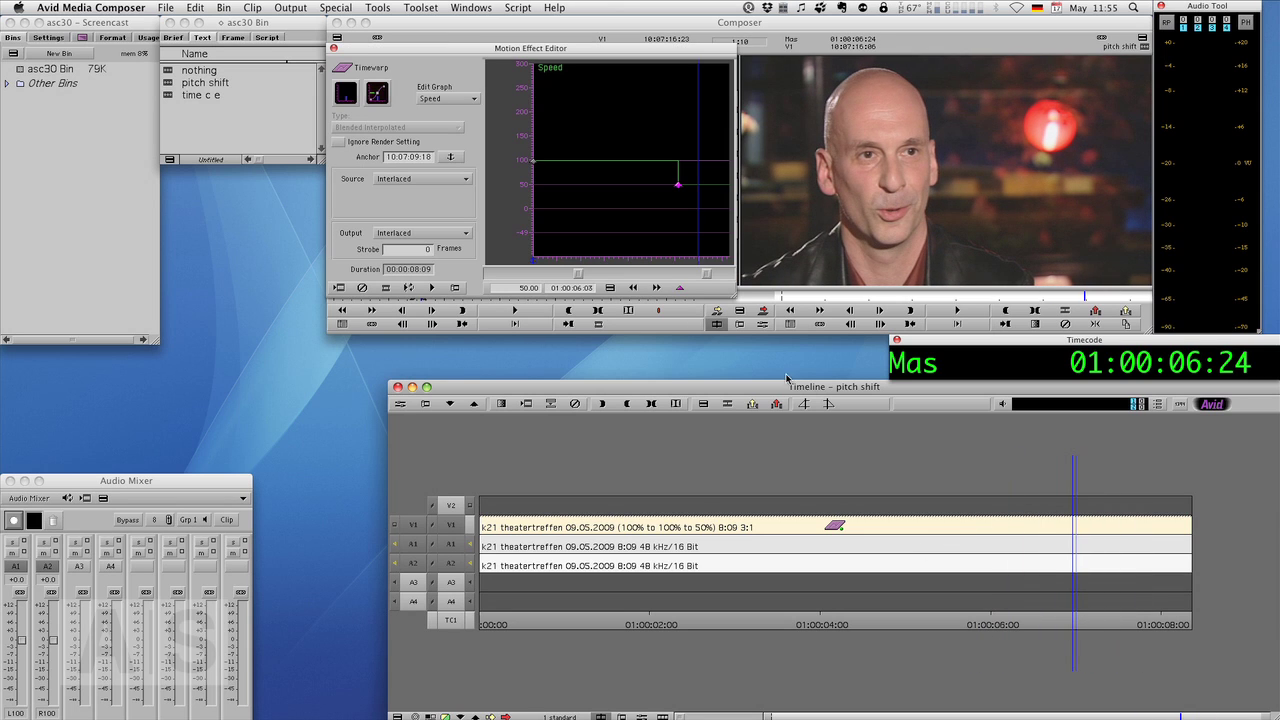
left_click_drag(700, 218, 677, 216)
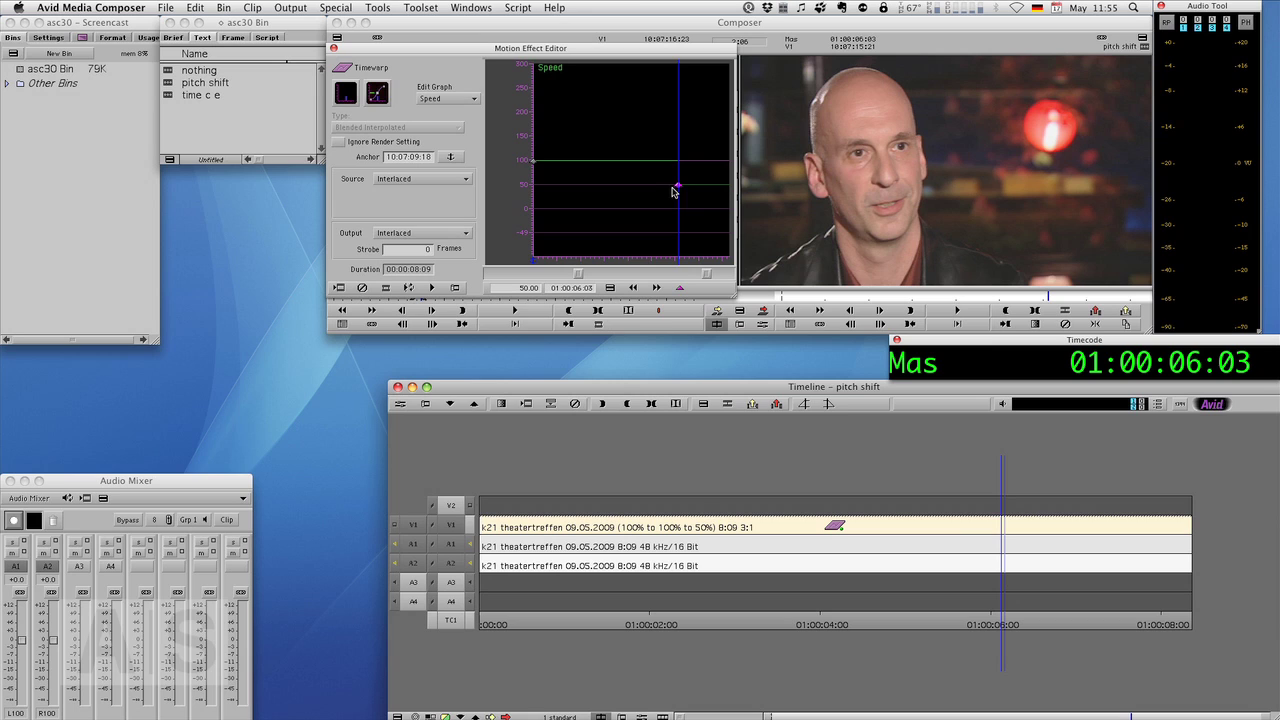
left_click(455, 526)
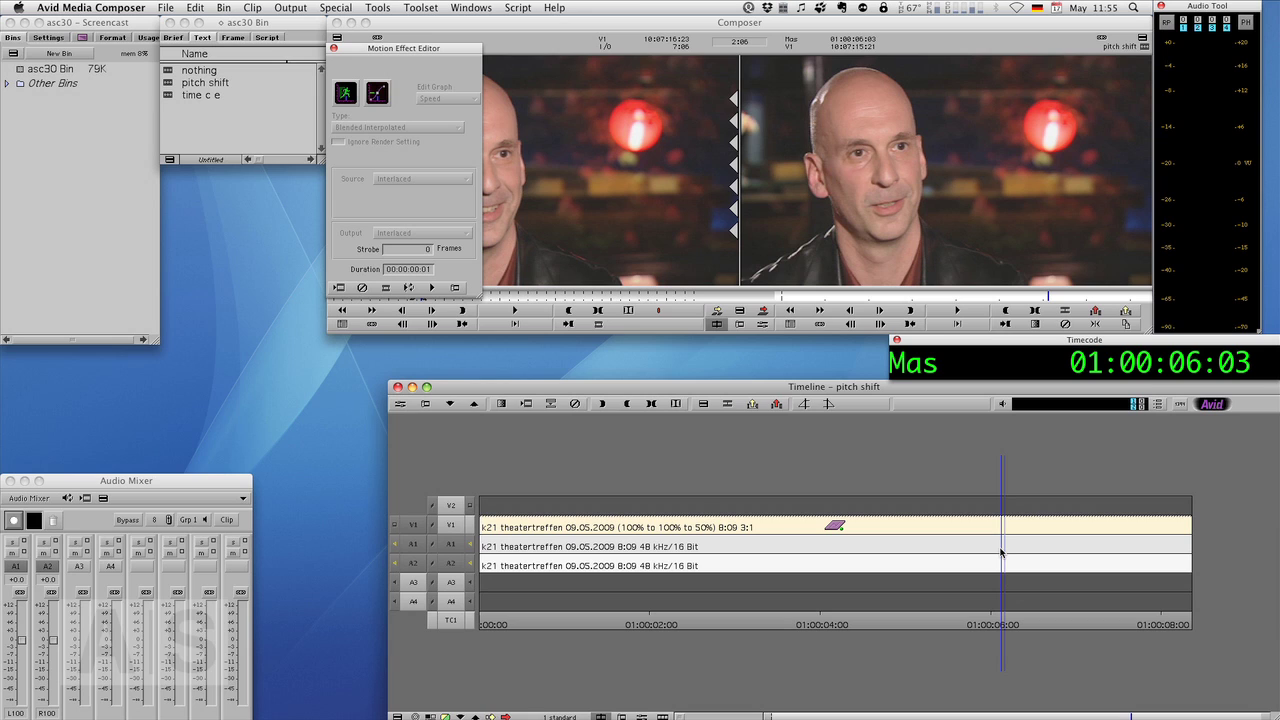
key("h")
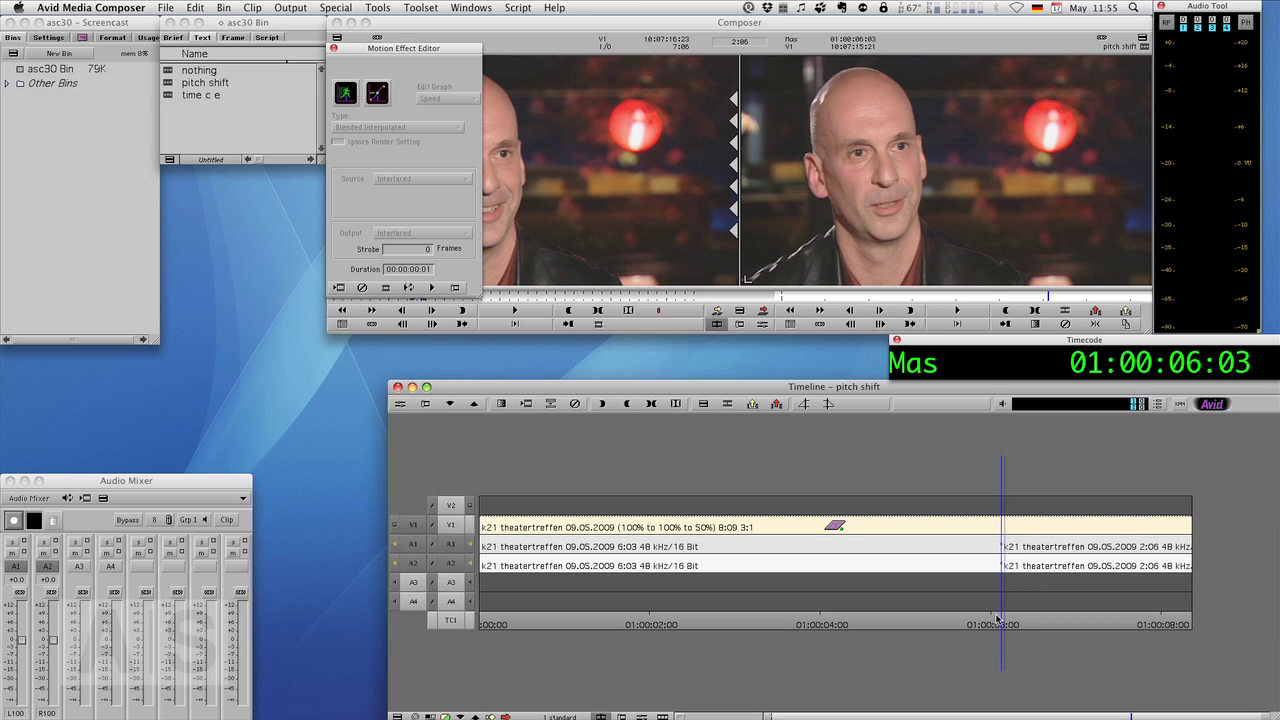
key("Right")
key("Right")
key("Right")
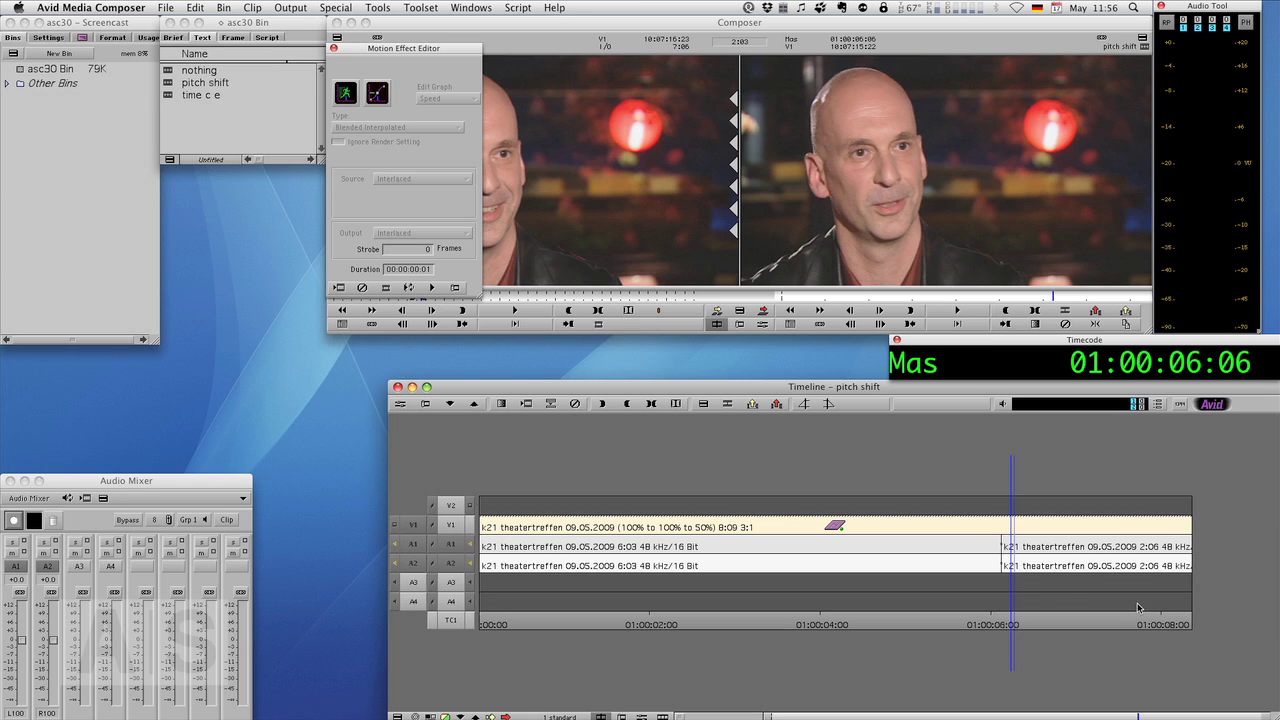
left_click(334, 49)
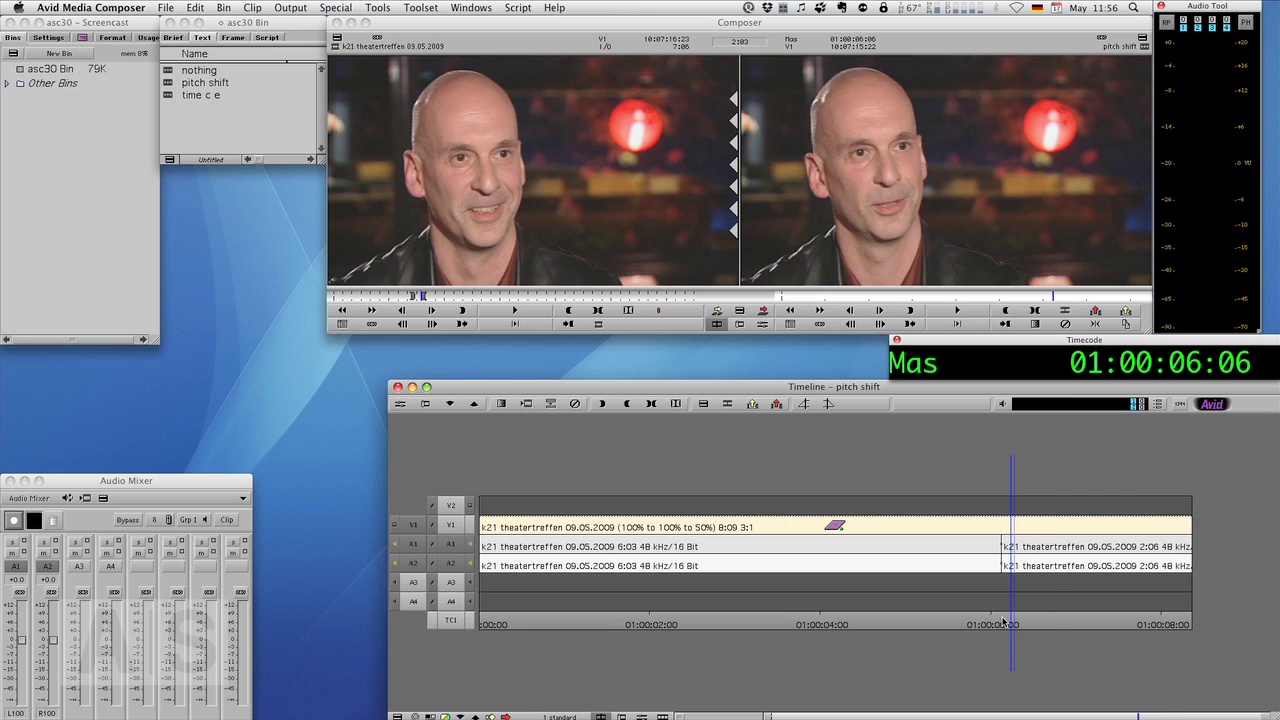
left_click(1053, 621)
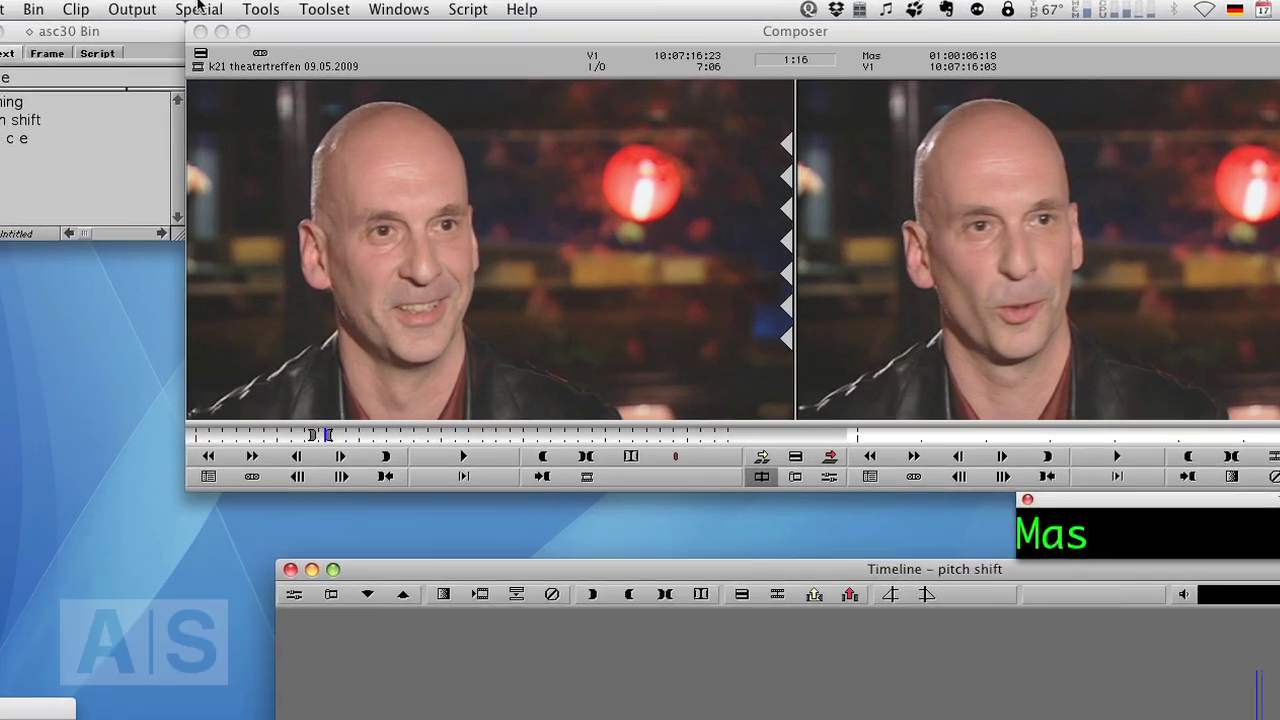
Open the AudioSuite window, targeting A1 and A2, with Media as the destination drive.
left_click(377, 8)
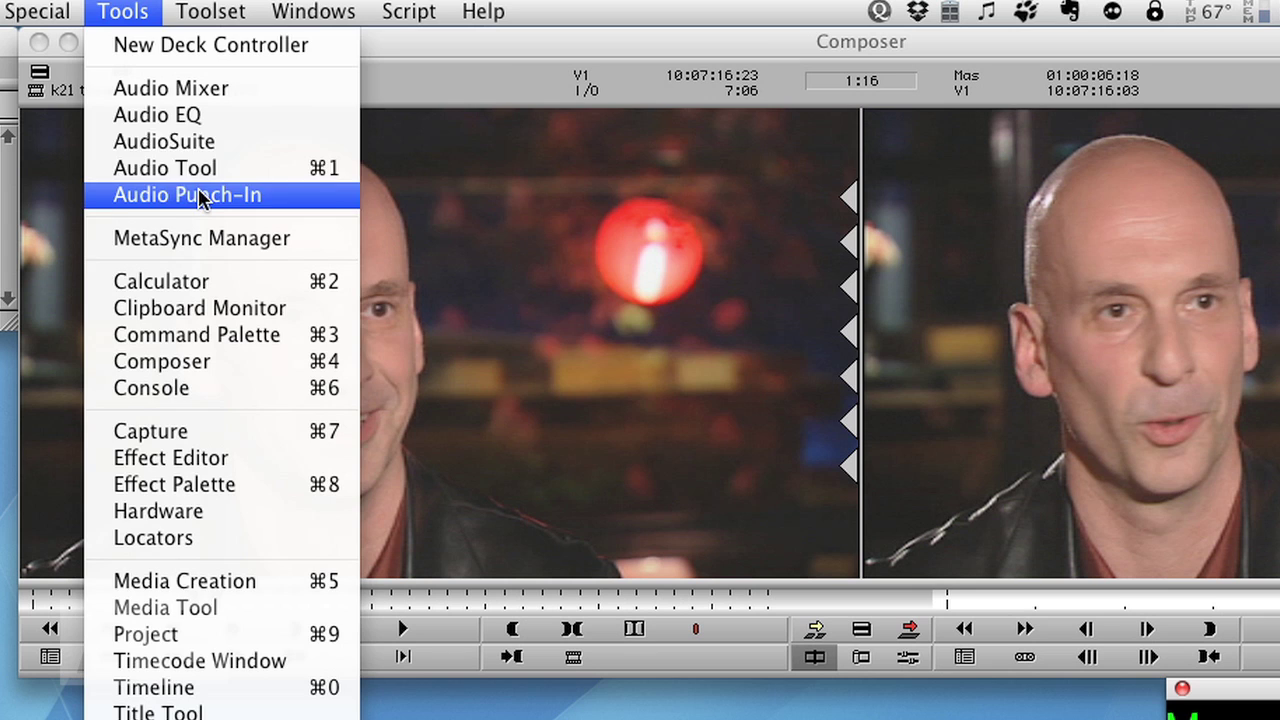
left_click(194, 141)
left_click_drag(509, 232, 531, 228)
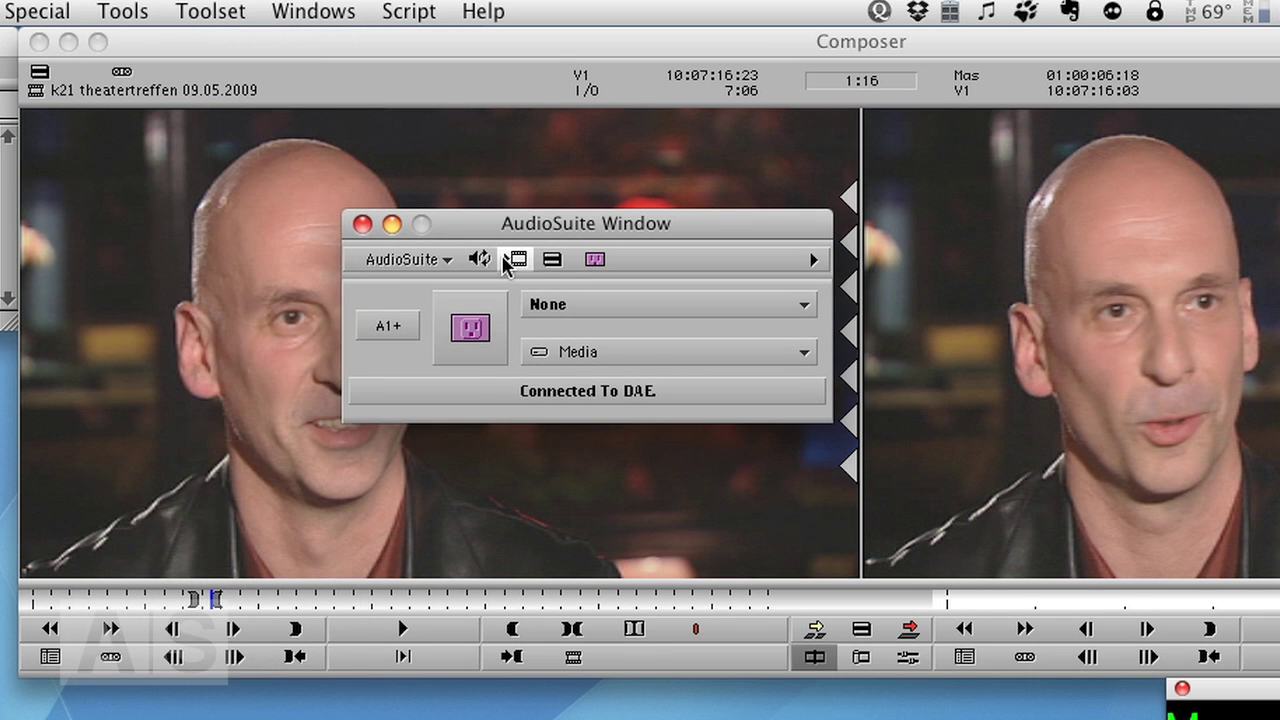
left_click(390, 327)
left_click(408, 330)
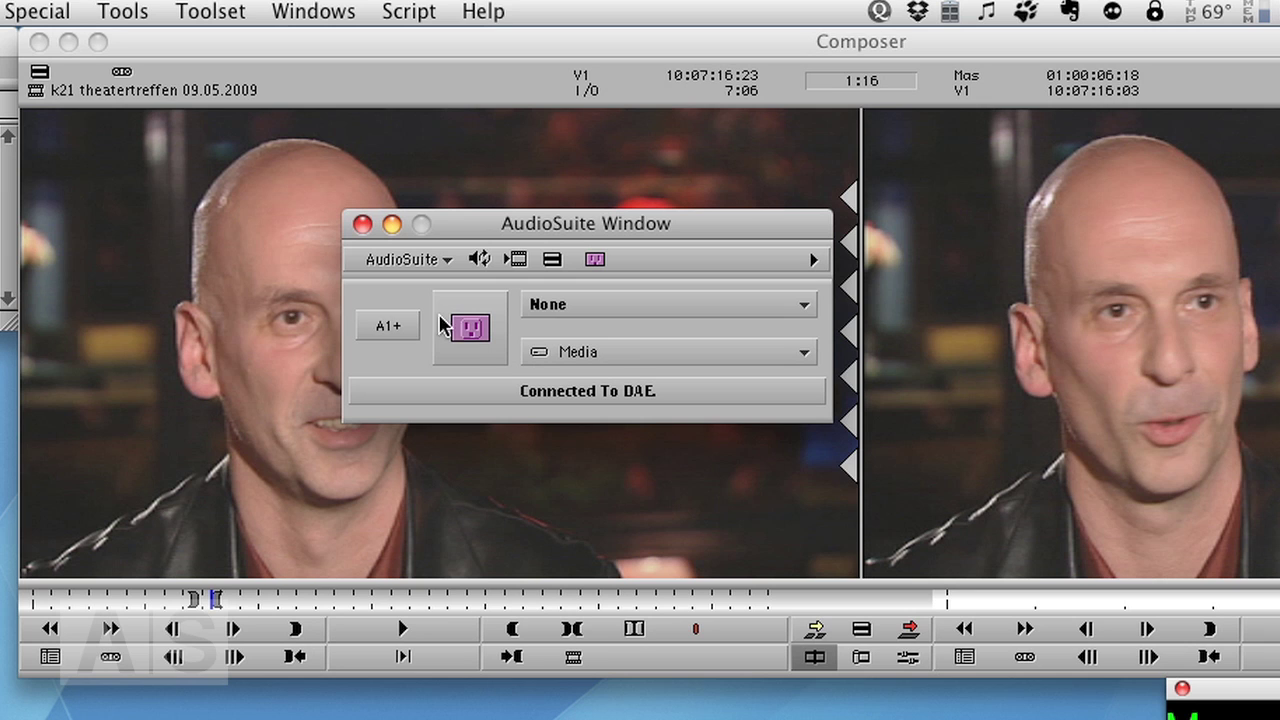
left_click(381, 327)
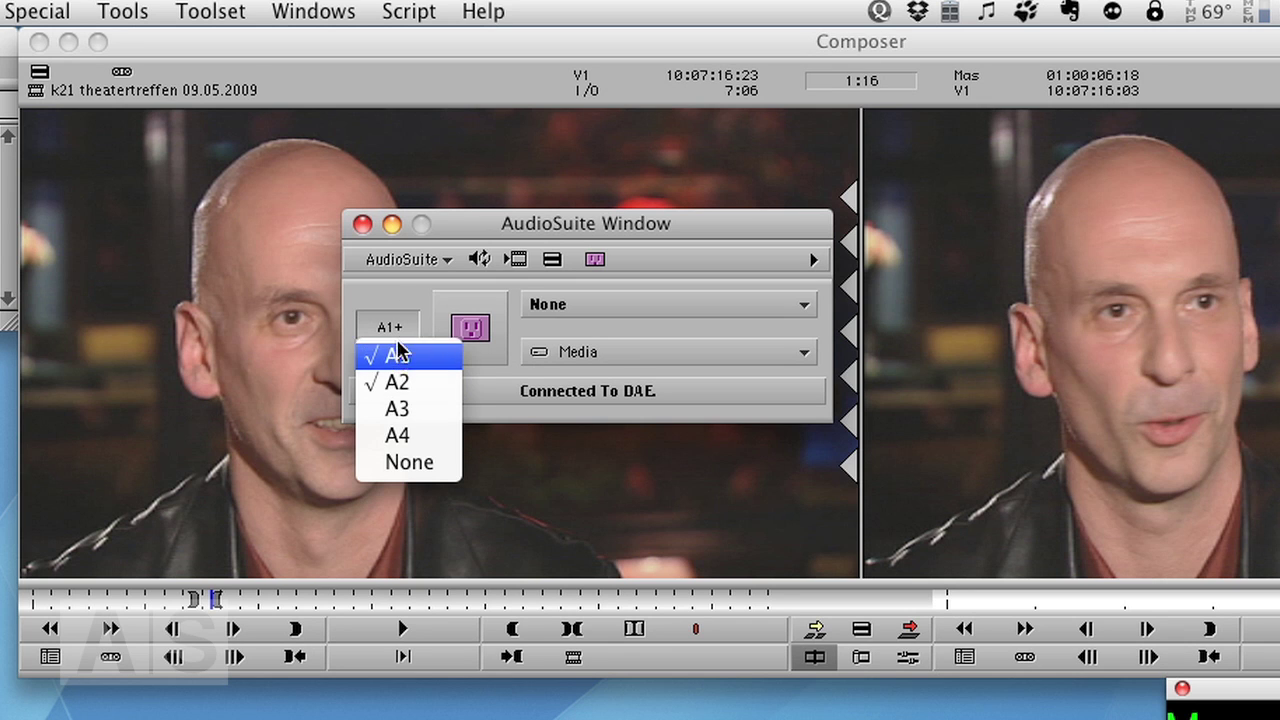
left_click(385, 330)
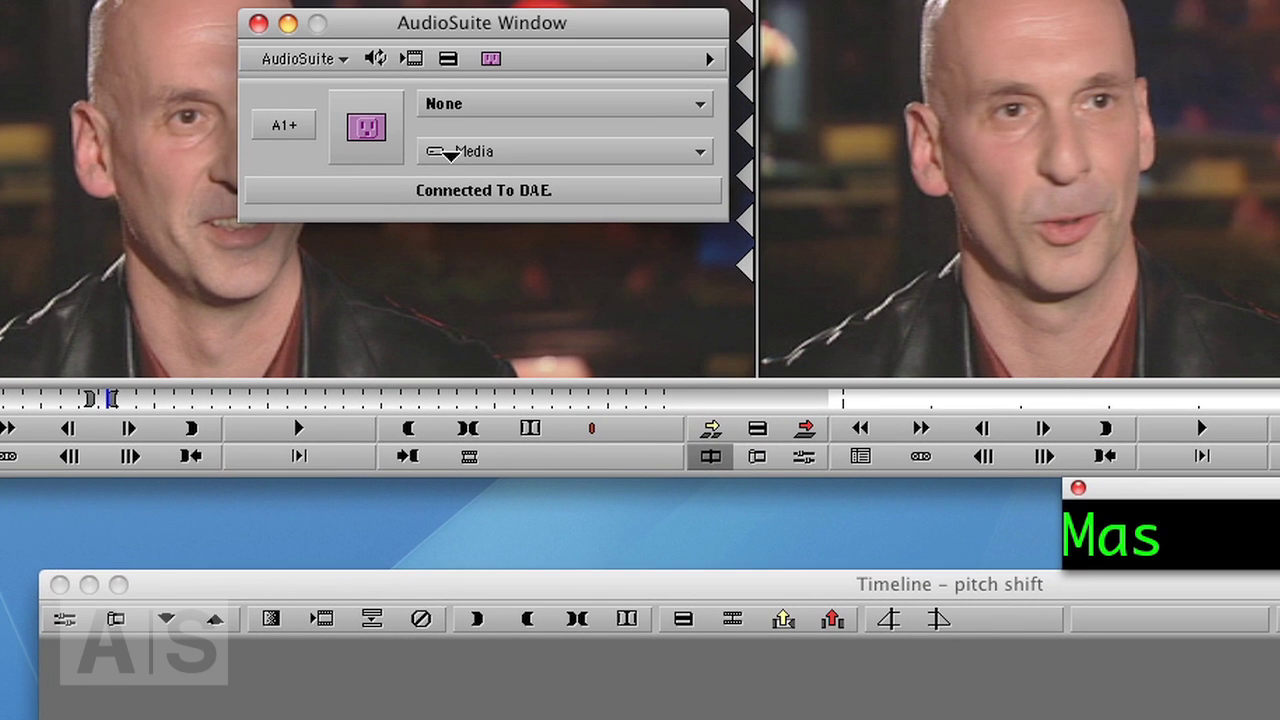
left_click(450, 154)
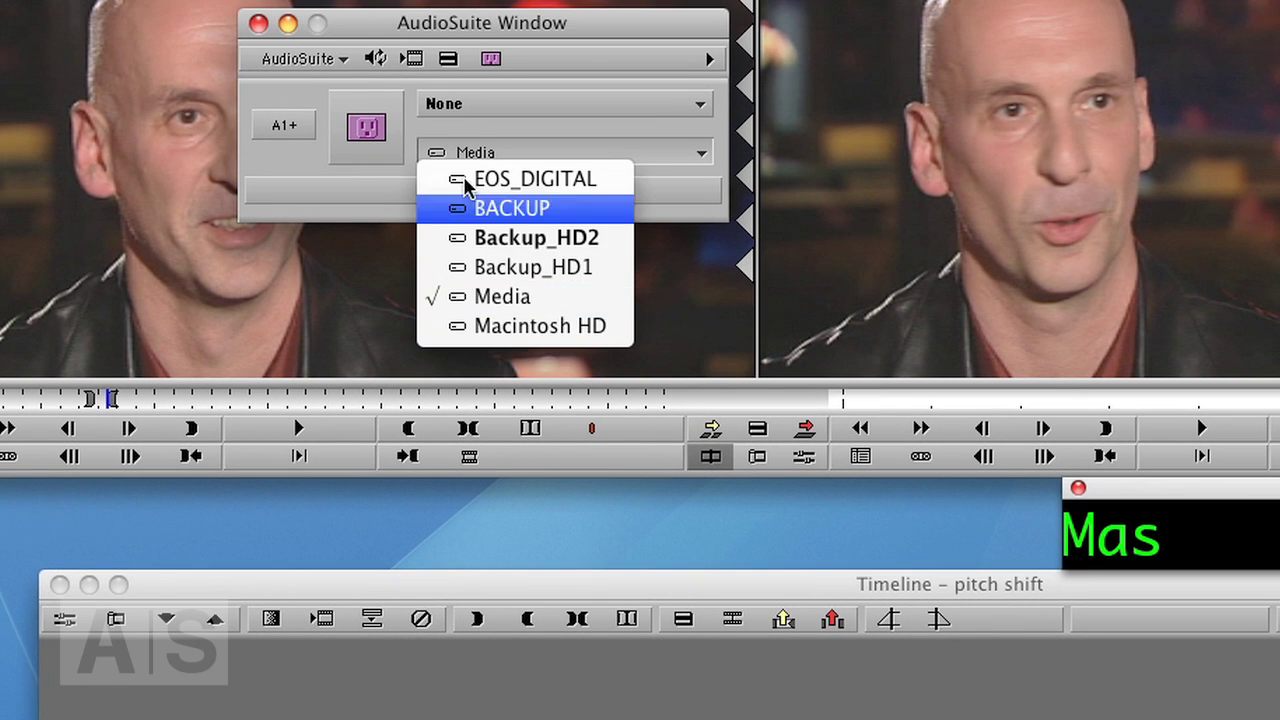
left_click(480, 150)
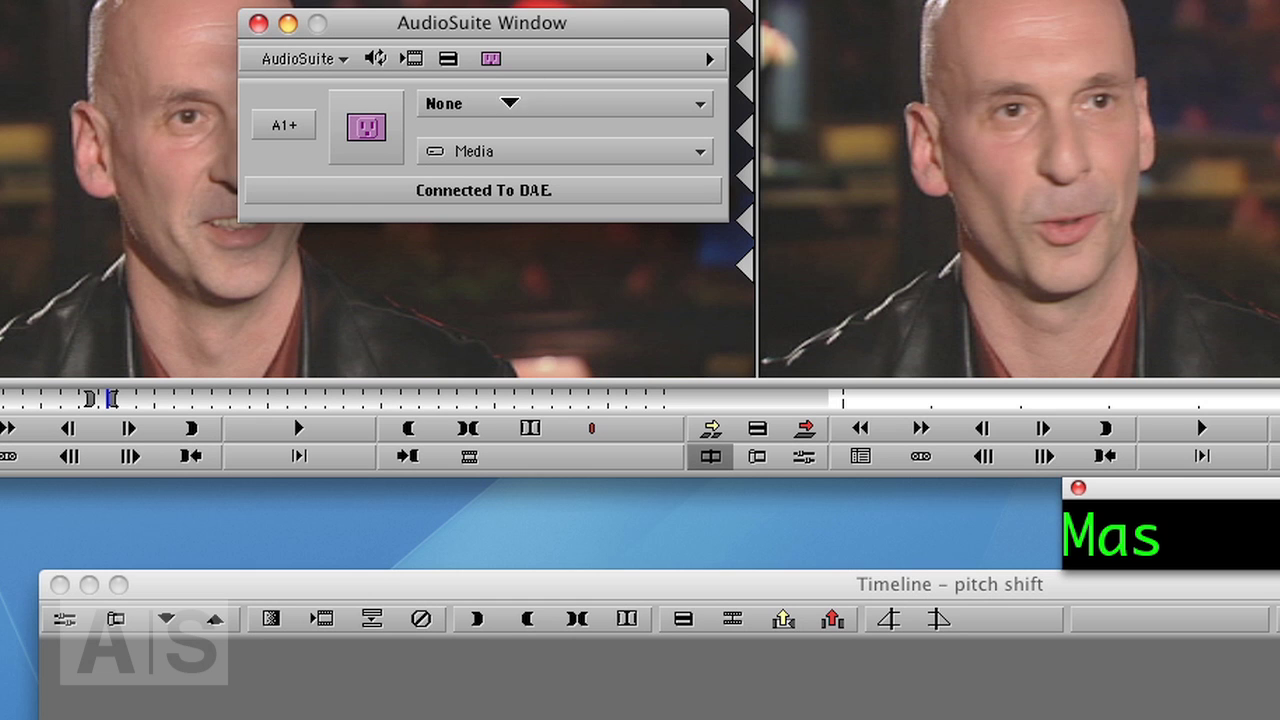
left_click(465, 103)
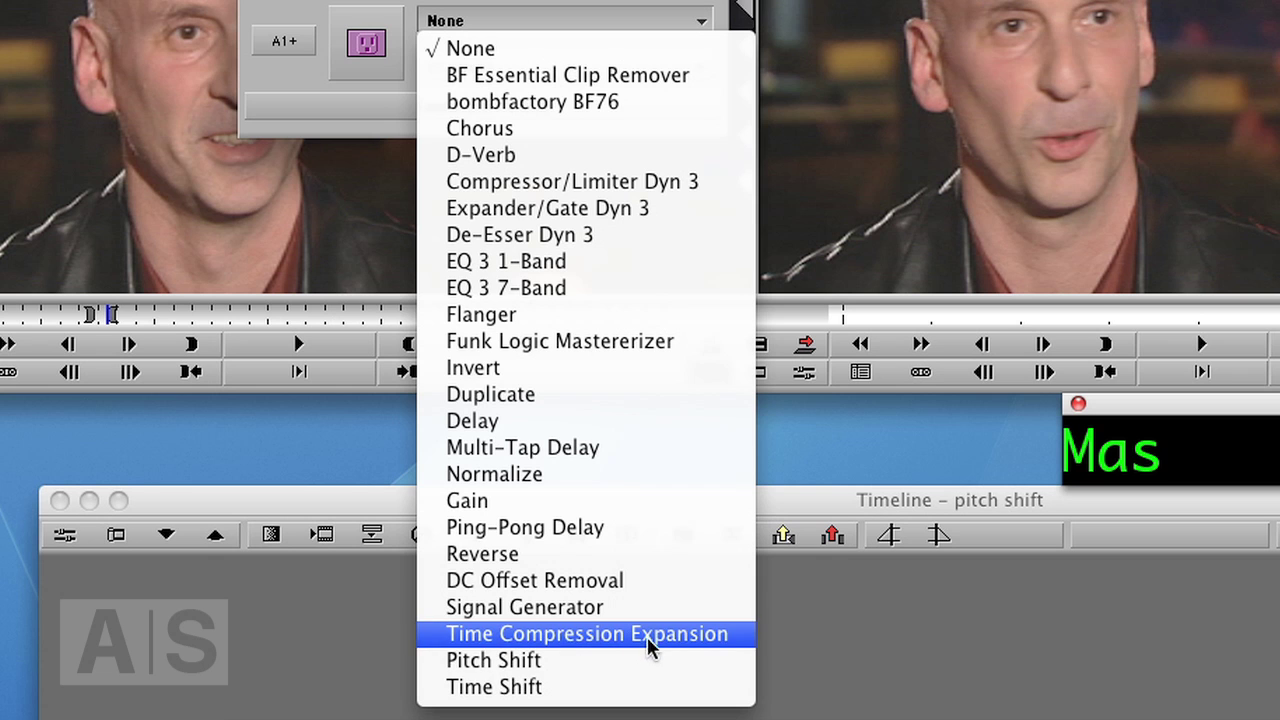
Choose Time Compression Expansion and open its settings, showing 0:02.438 source length at 1.000:1.
left_click(568, 635)
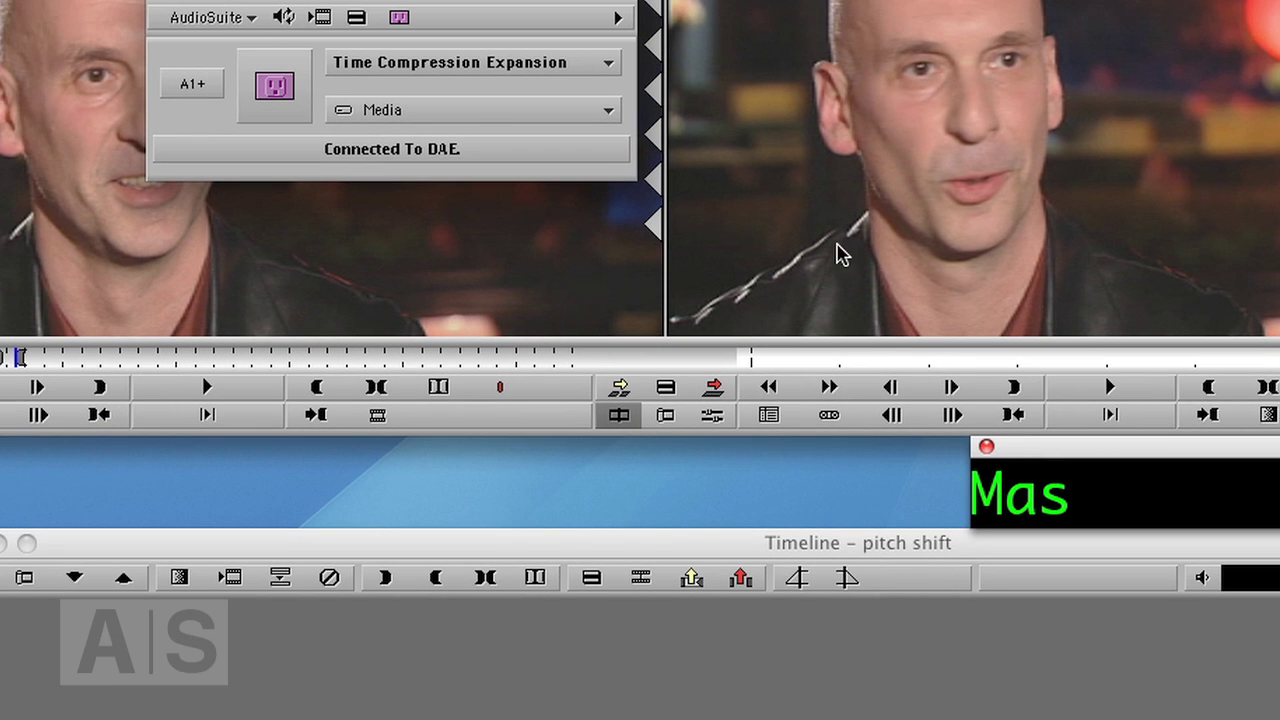
left_click(276, 88)
left_click_drag(306, 222, 345, 184)
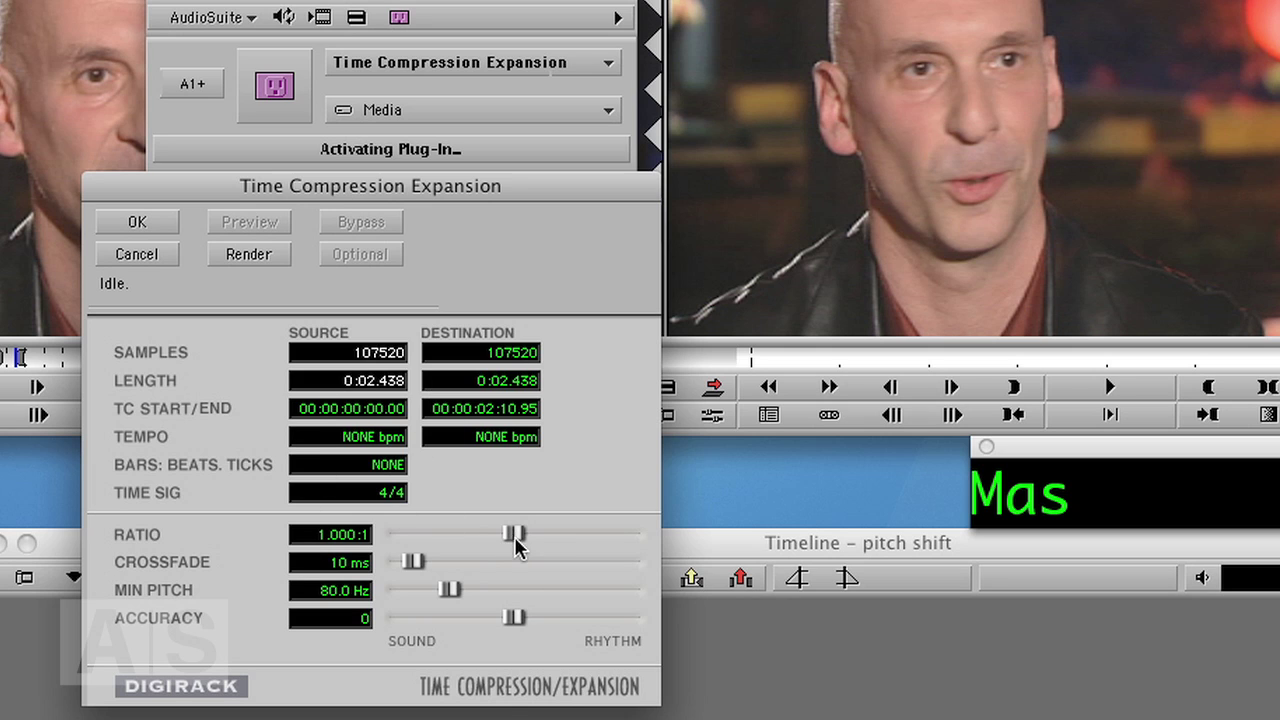
Preview Time Compression Expansion ratios from about 0.737:1 to past 1:1, settling at 0.909:1.
left_click_drag(517, 540, 470, 545)
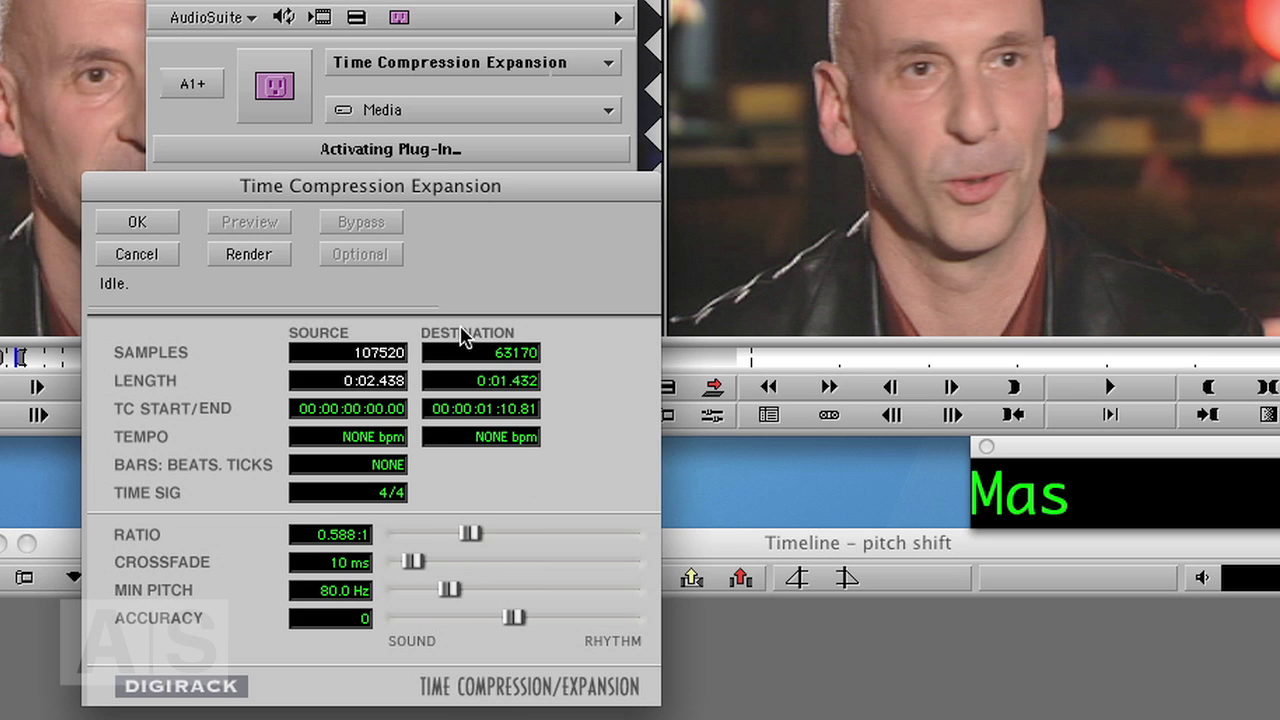
left_click_drag(473, 545, 487, 540)
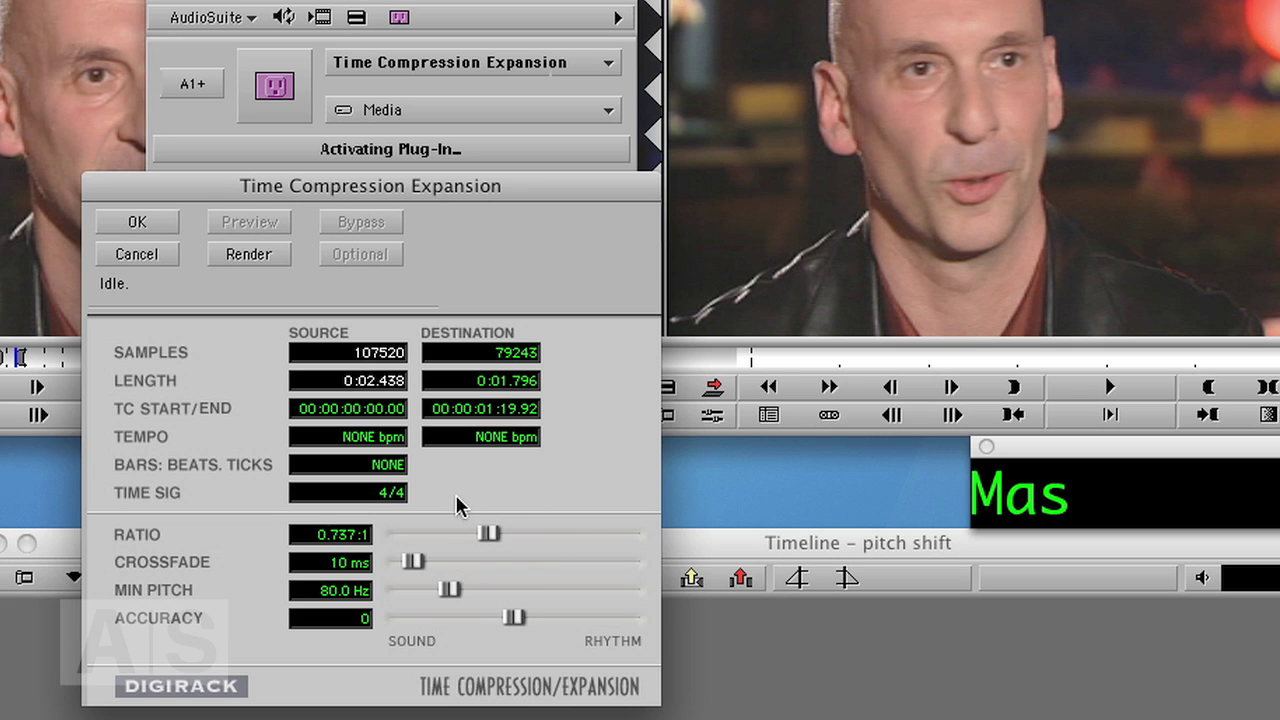
left_click_drag(490, 535, 523, 549)
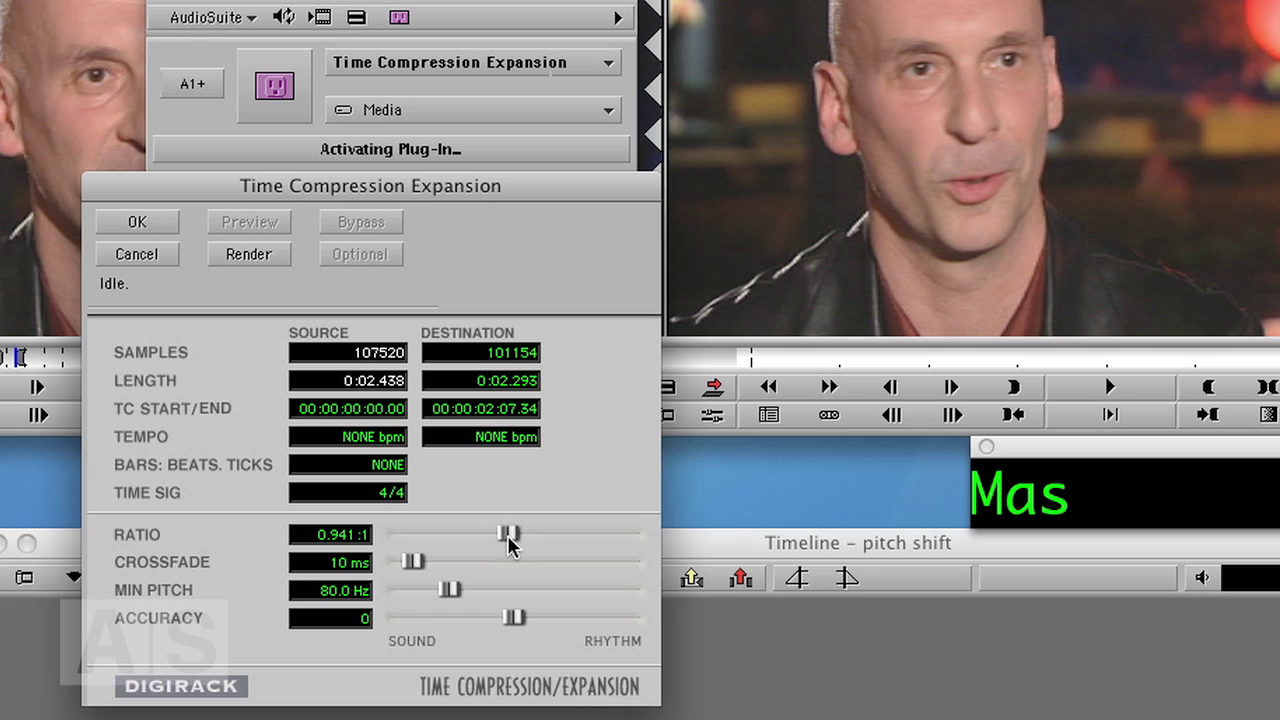
mouse_move(508, 540)
left_mouse_down()
mouse_move(520, 542)
mouse_move(498, 542)
mouse_move(518, 546)
mouse_move(508, 553)
left_mouse_up()
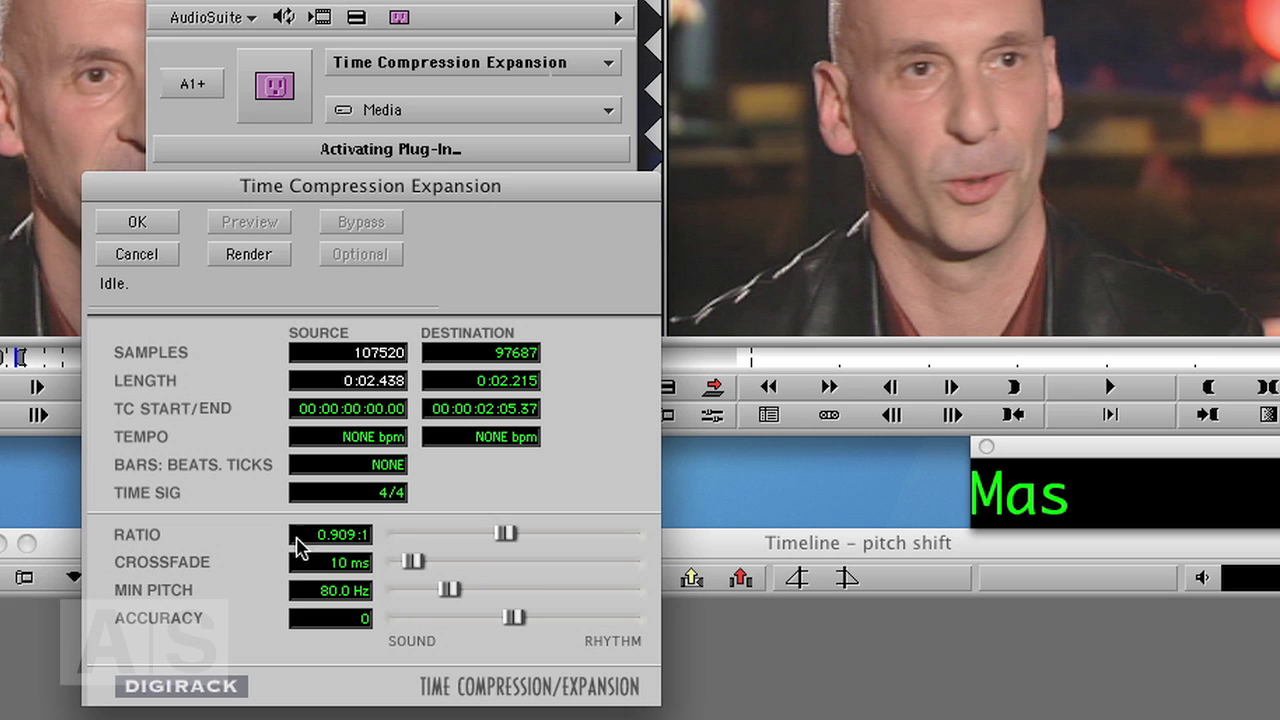
Set the Time Compression Expansion ratio to 2.000:1.
left_click(350, 540)
left_click(350, 539)
left_click_drag(355, 543, 297, 541)
type("2")
key("Return")
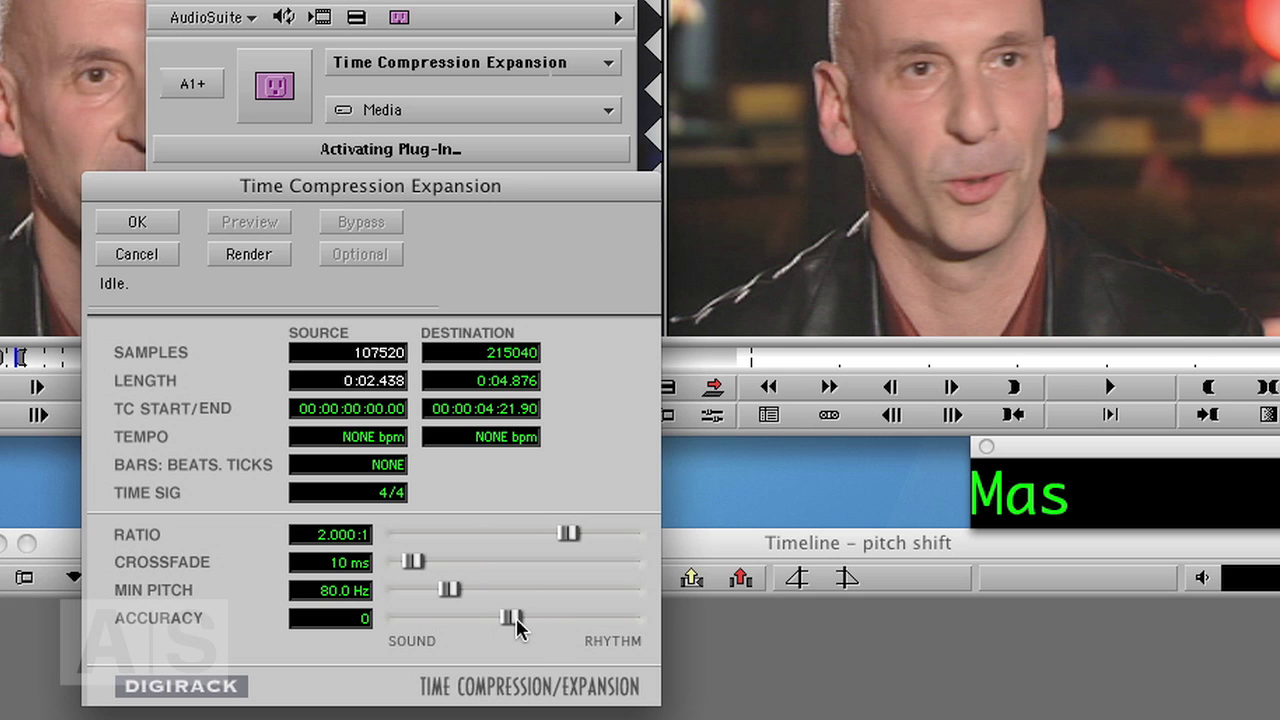
Bias accuracy toward Sound at -4, render the stretched audio, and close the dialog.
left_click_drag(513, 620, 434, 620)
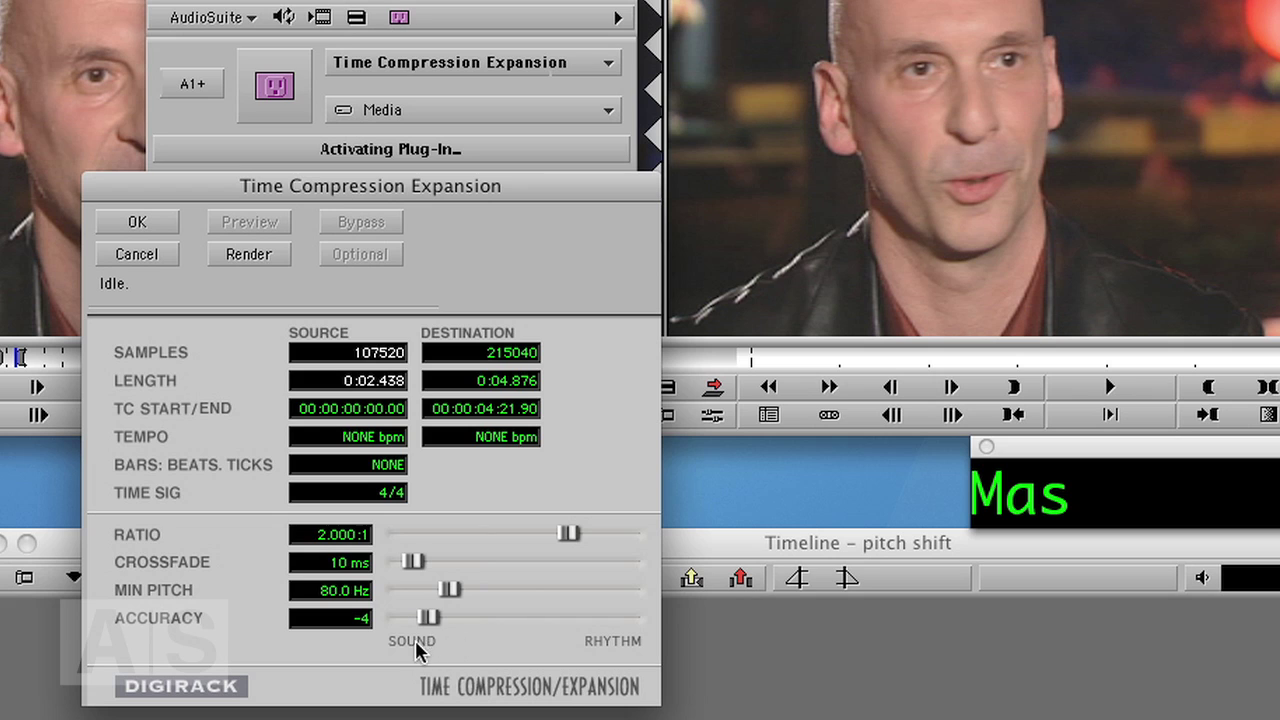
left_click(240, 254)
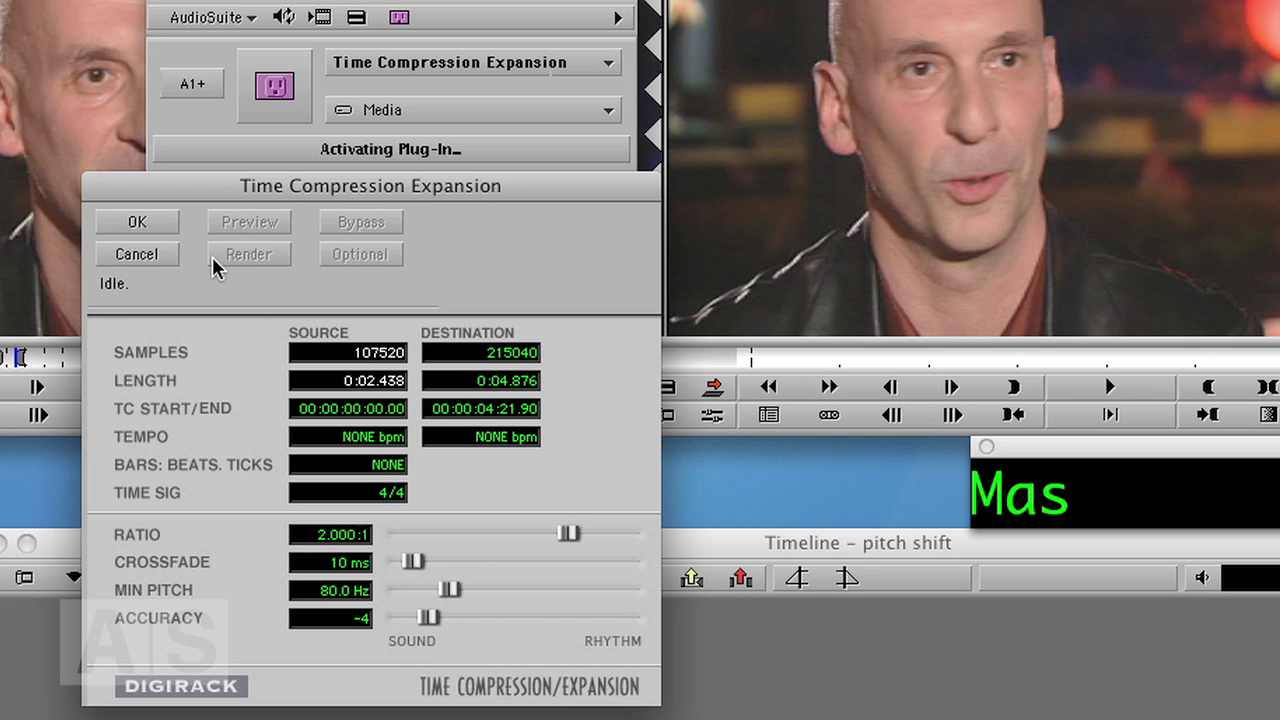
left_click(138, 224)
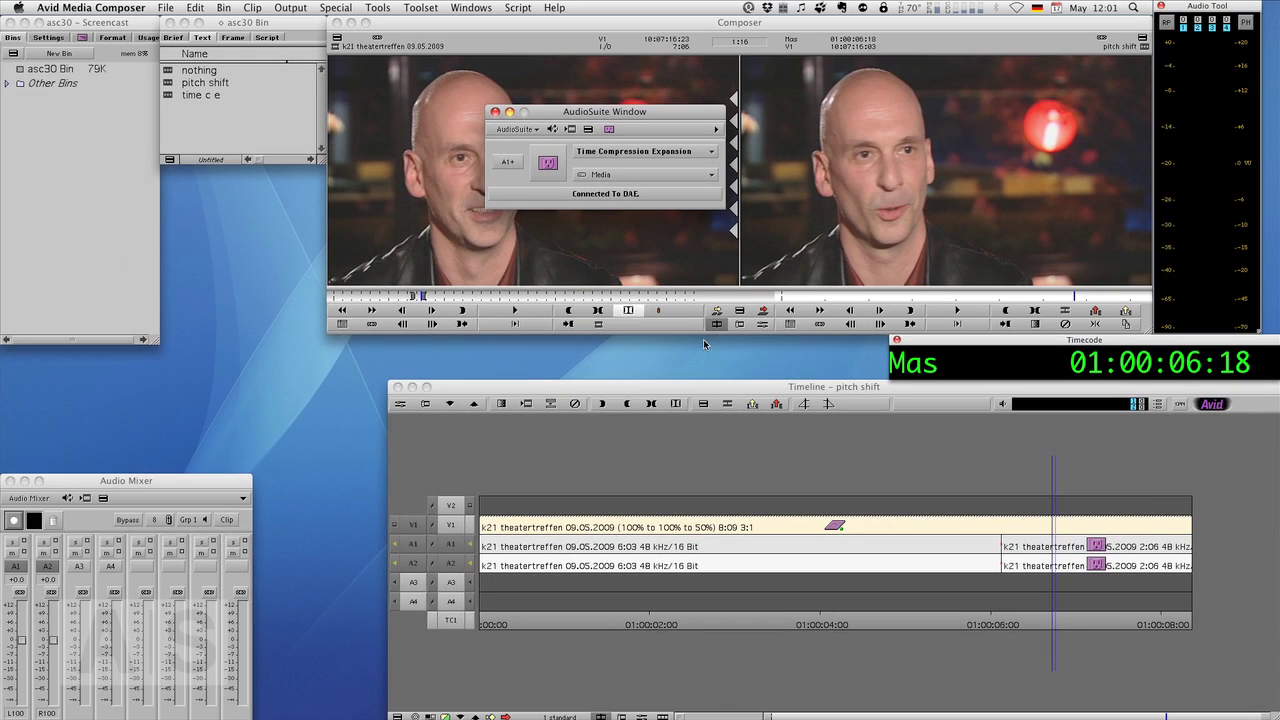
left_click(1045, 637)
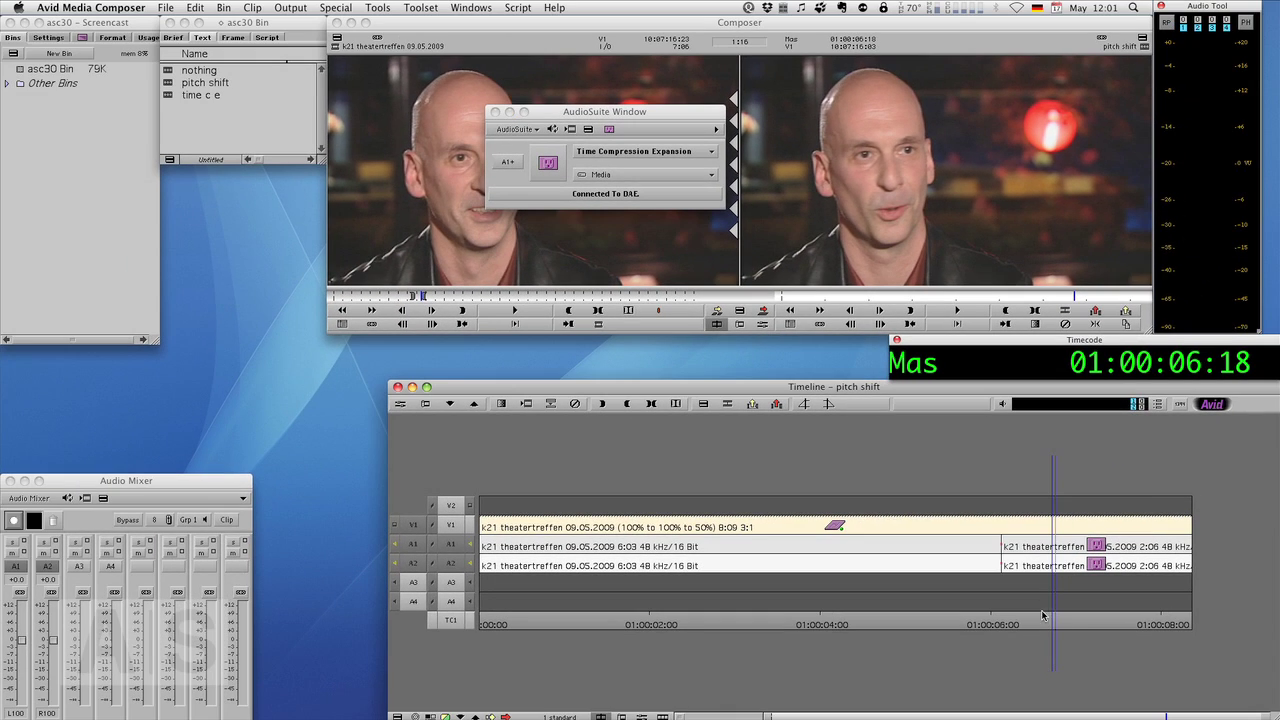
key("j")
key("k")
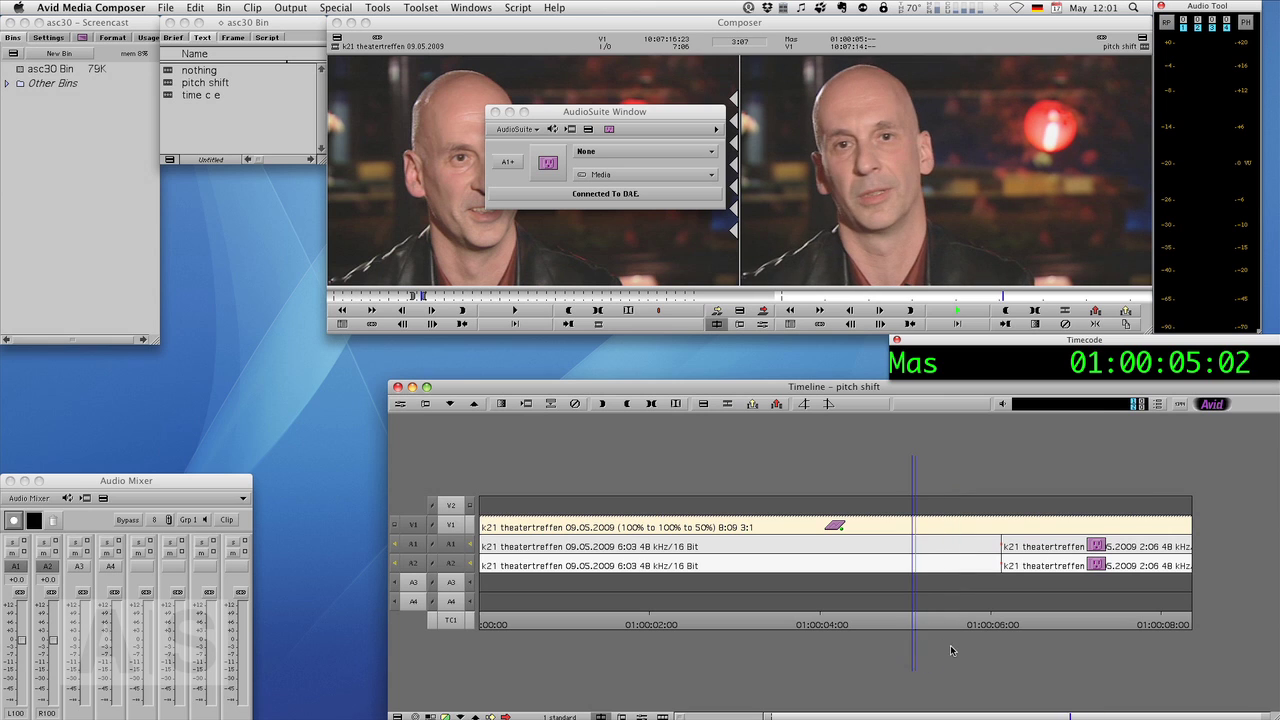
key("l")
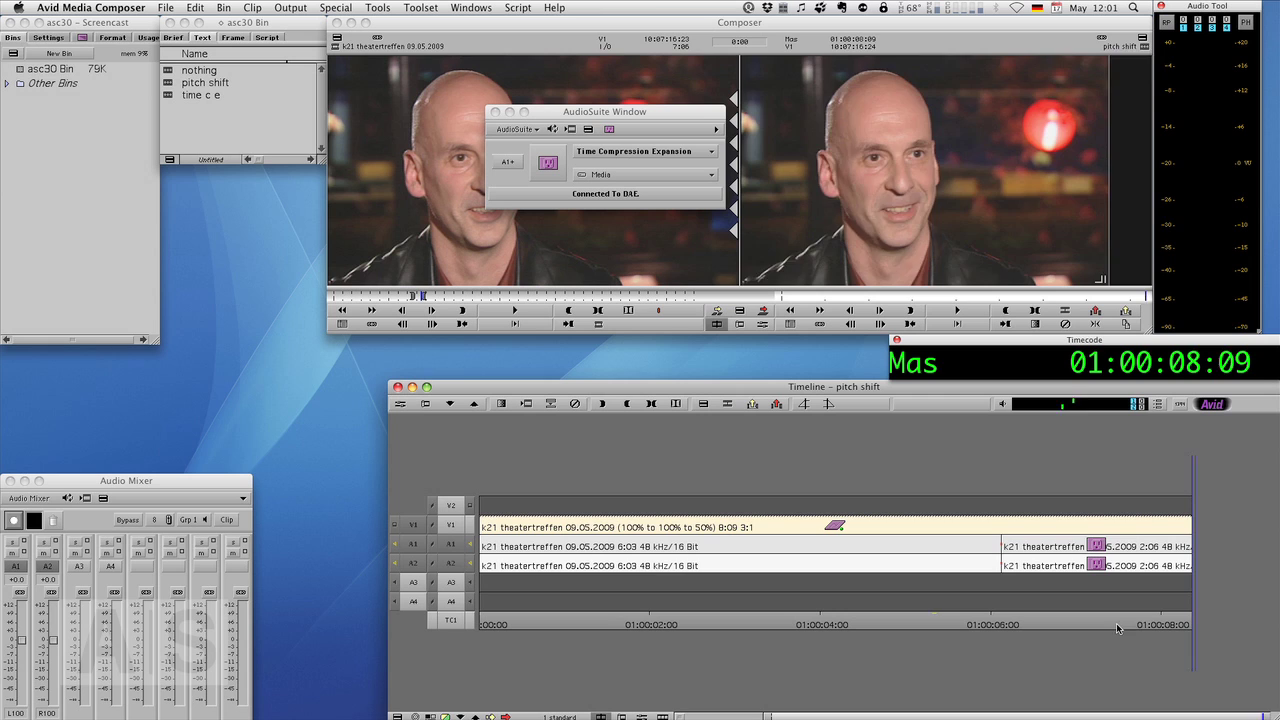
mouse_move(1118, 628)
left_mouse_down()
mouse_move(1026, 628)
mouse_move(1099, 624)
left_mouse_up()
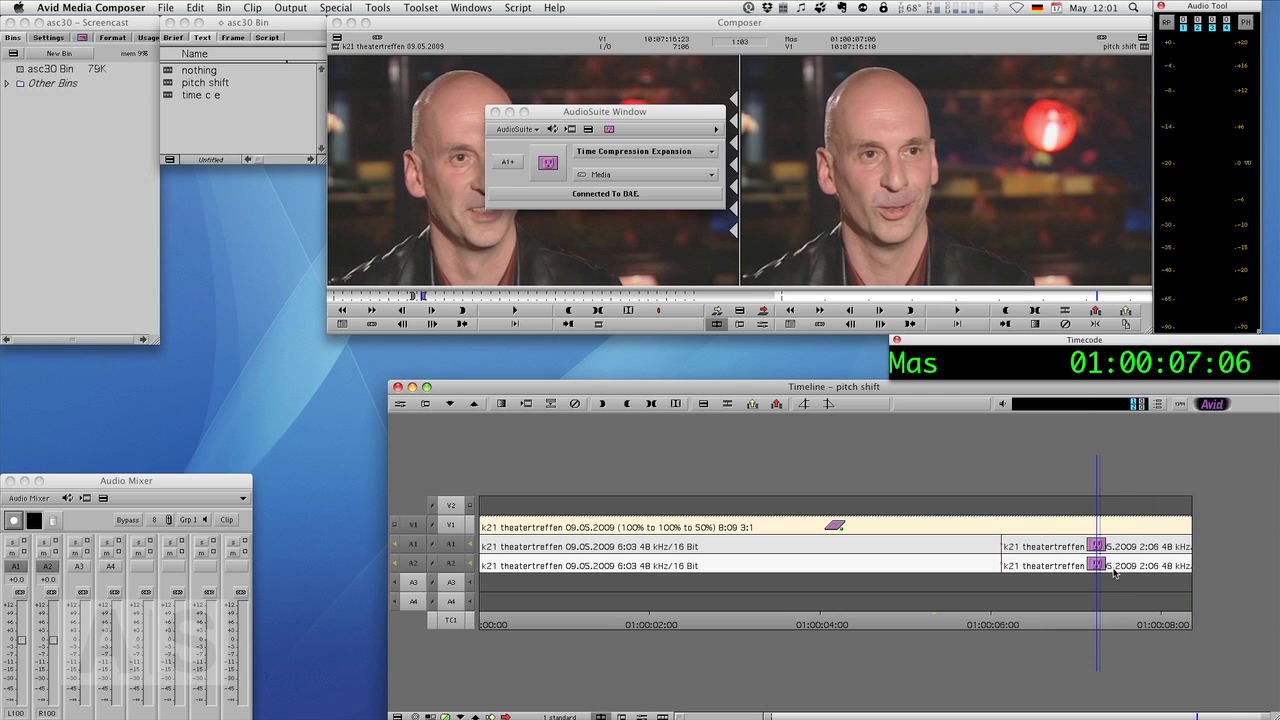
left_click(1126, 625)
left_click(998, 625)
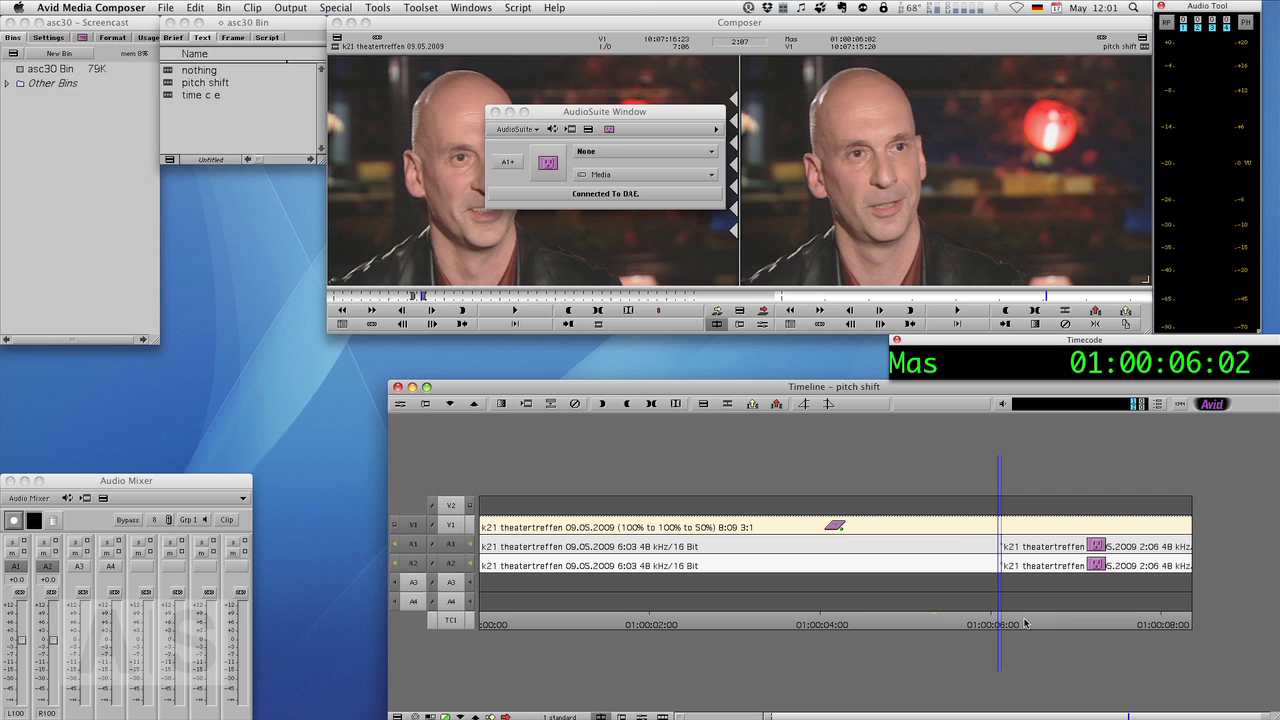
left_click_drag(1025, 623, 978, 625)
key("space")
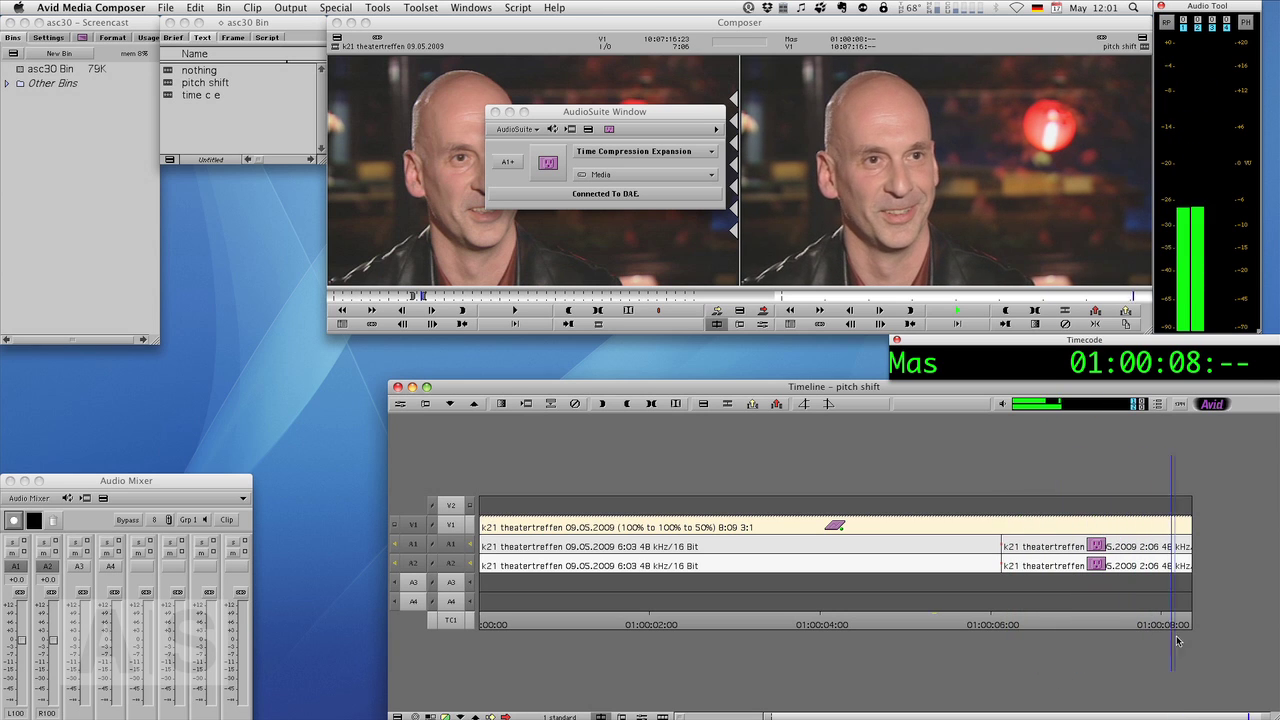
key("space")
mouse_move(1105, 625)
left_mouse_down()
mouse_move(1075, 625)
mouse_move(1133, 625)
mouse_move(1027, 625)
mouse_move(1140, 625)
mouse_move(968, 625)
mouse_move(1160, 625)
mouse_move(1067, 625)
mouse_move(1120, 630)
mouse_move(1076, 620)
mouse_move(1119, 625)
mouse_move(1088, 625)
left_mouse_up()
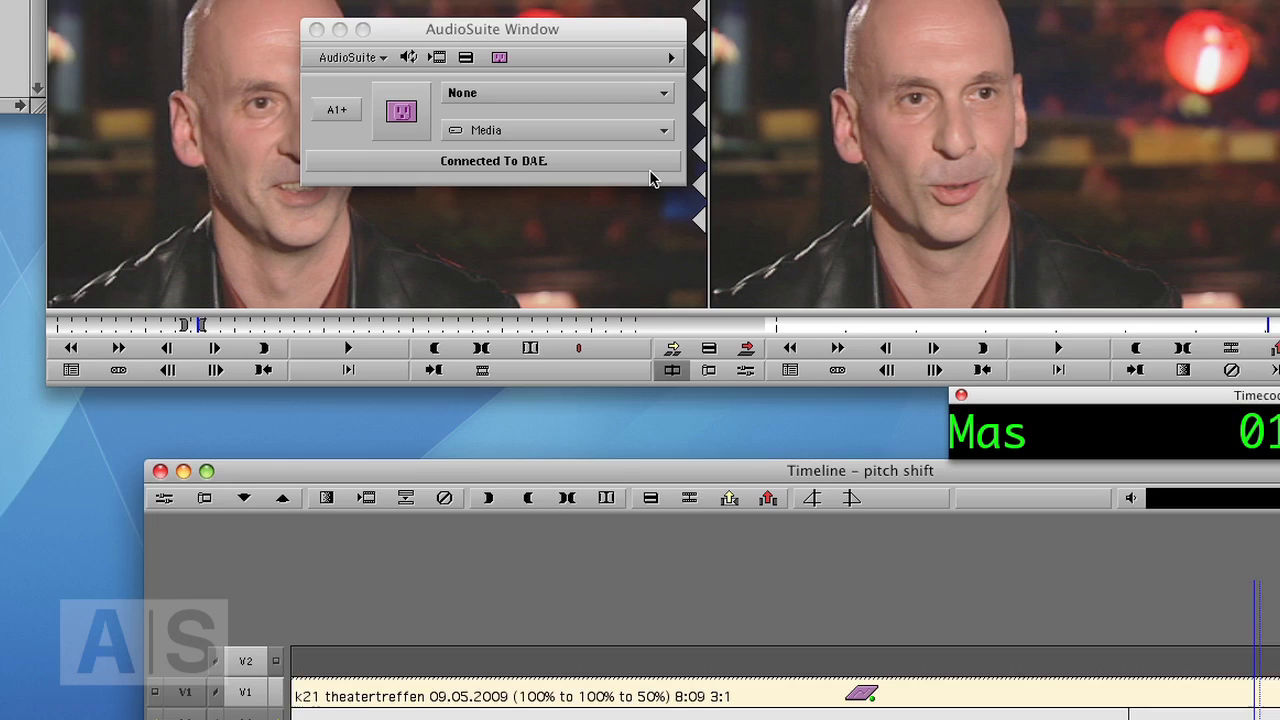
Select the Pitch Shift plug-in in AudioSuite and bring up its settings window.
left_click(510, 92)
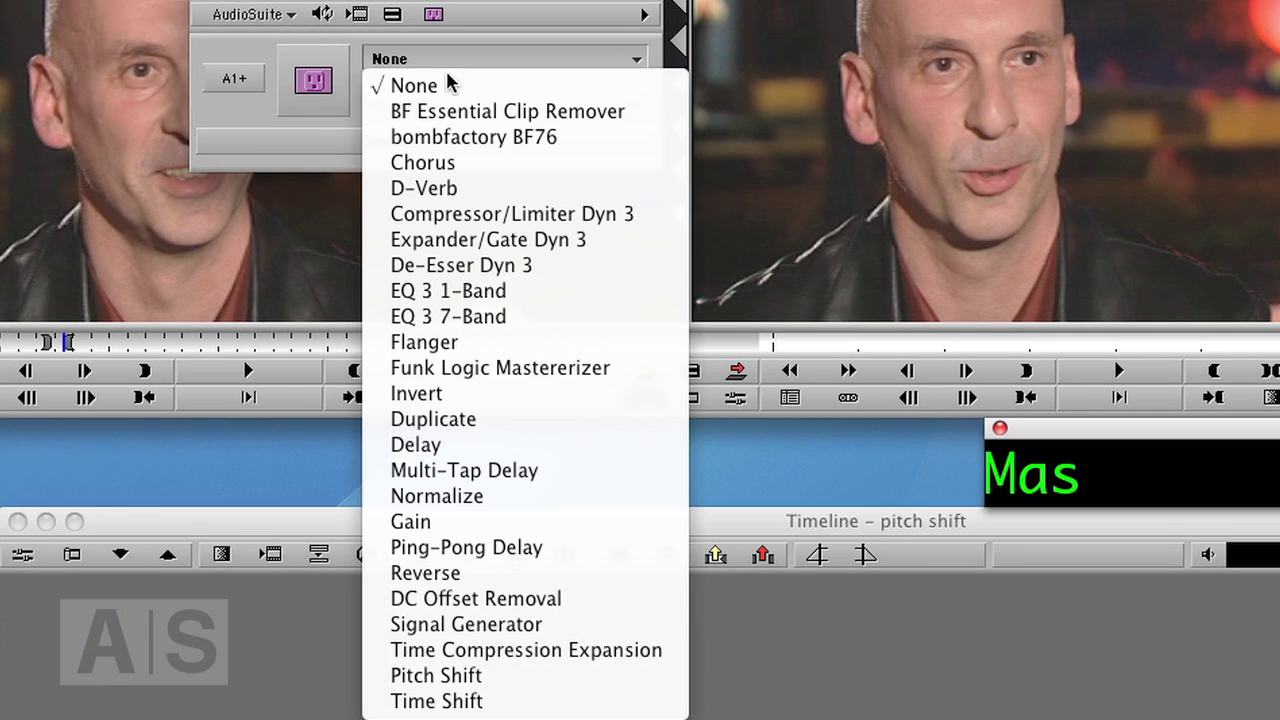
left_click(462, 678)
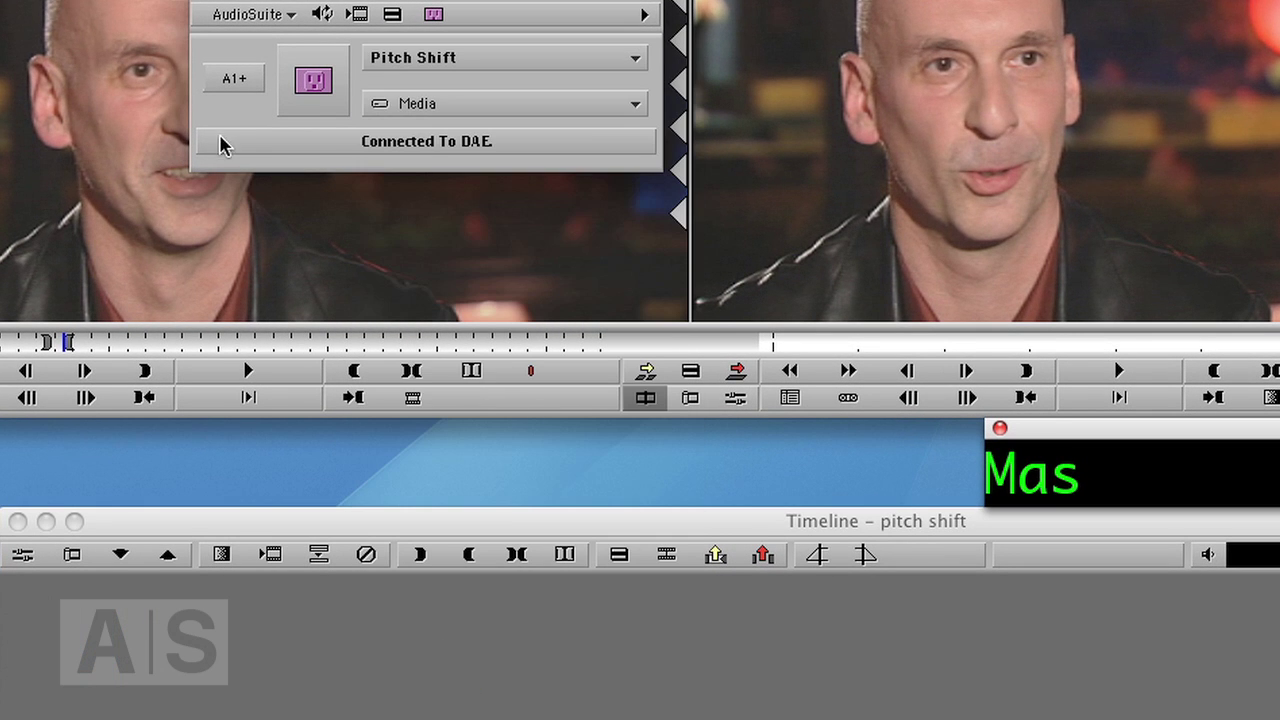
left_click(322, 82)
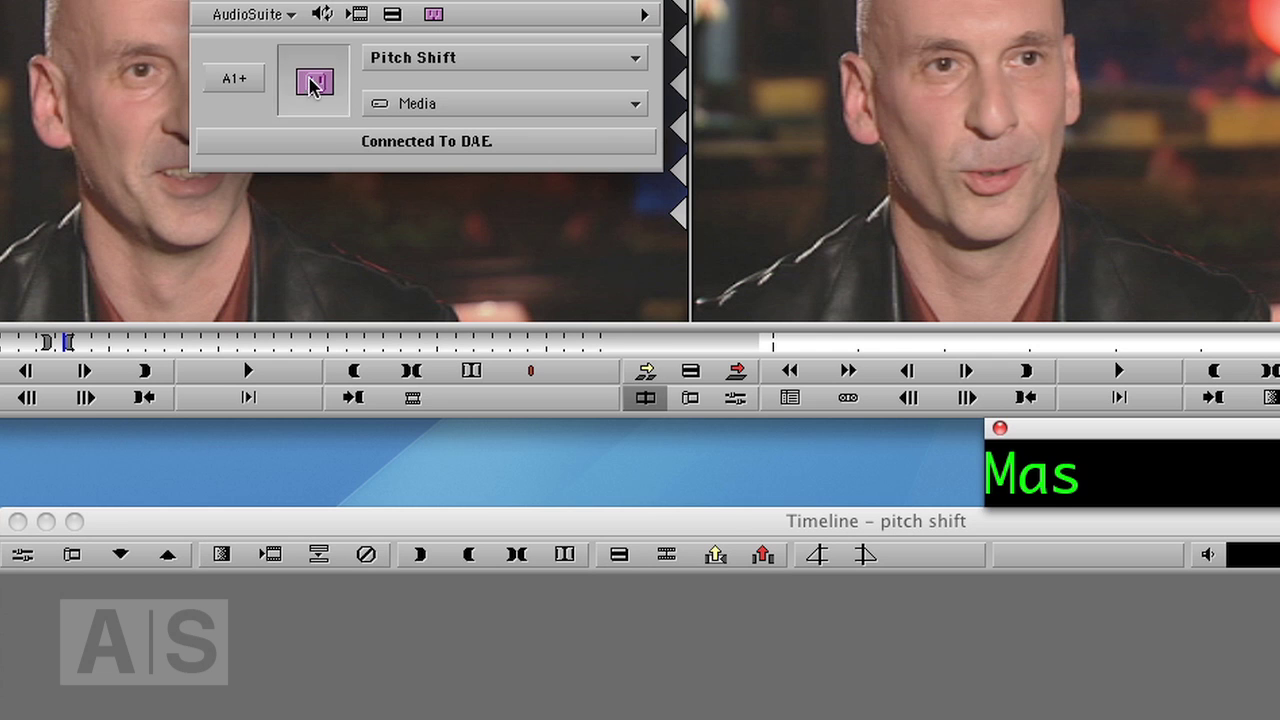
left_click_drag(358, 168, 391, 31)
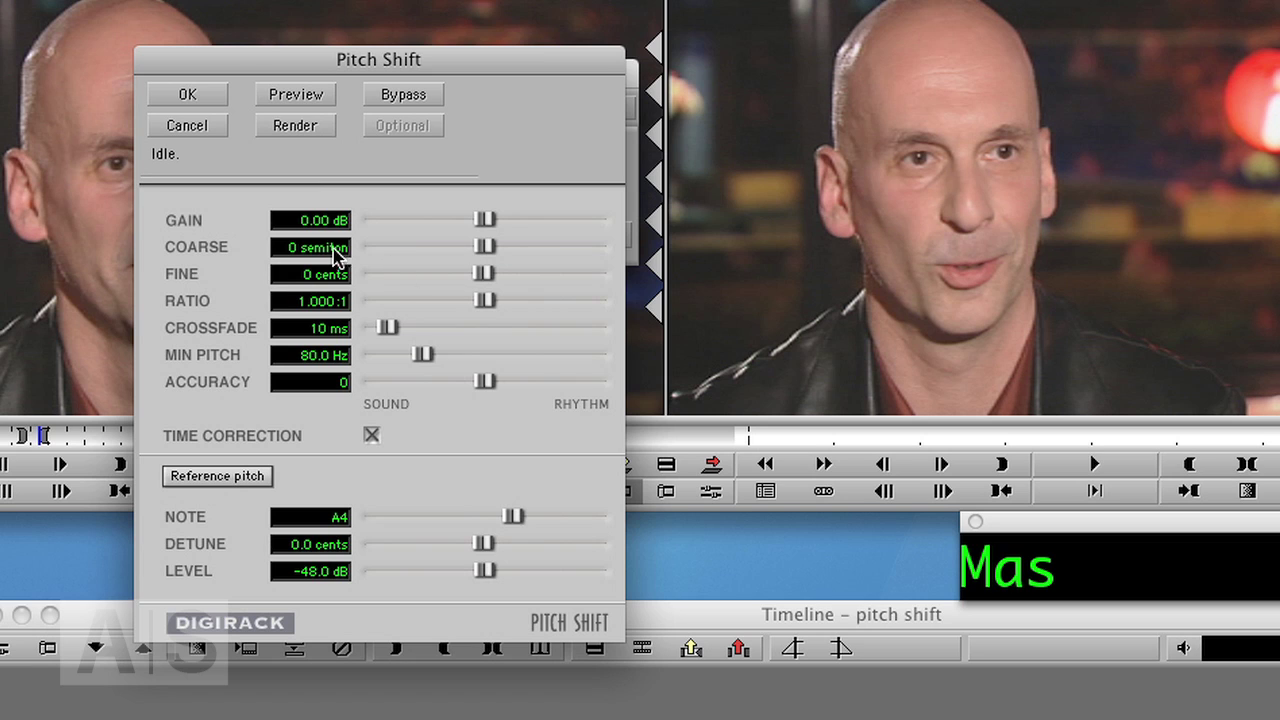
Try Coarse and Fine pitch values, ending at 0 semitones, -2 cents, ratio 0.999:1.
left_click_drag(479, 247, 520, 284)
left_click(454, 270)
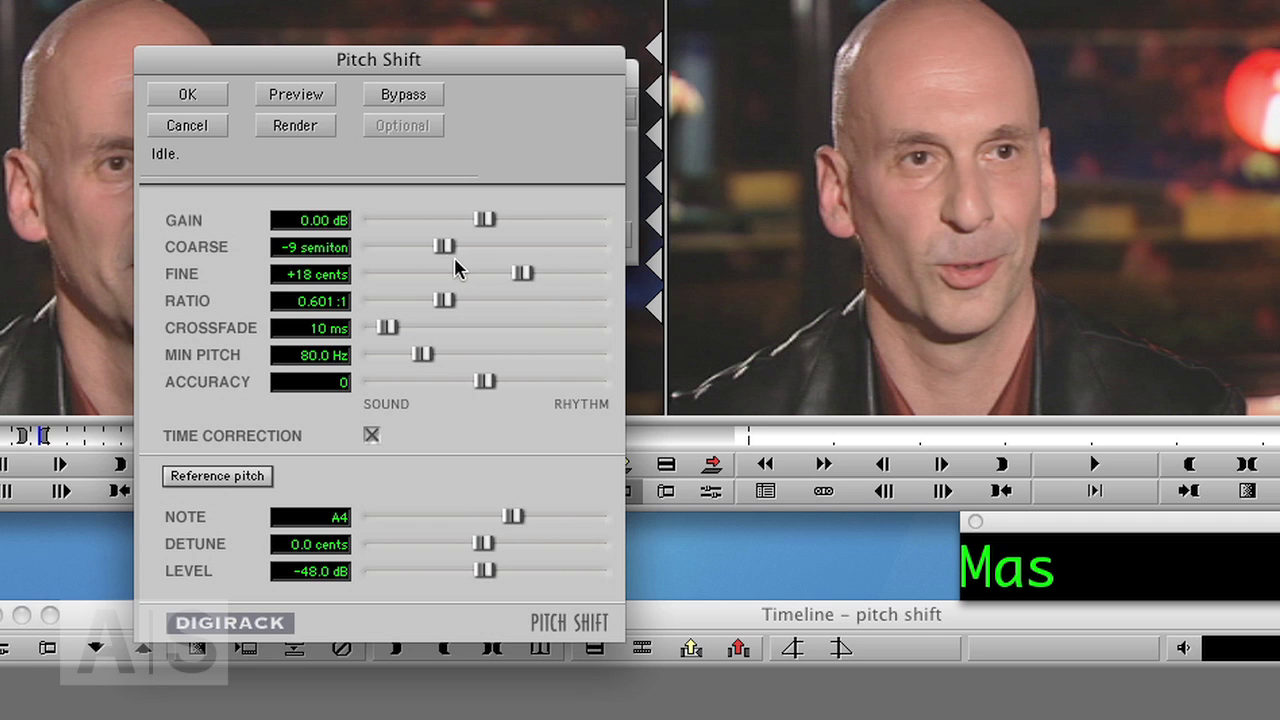
left_click_drag(445, 255, 488, 250)
left_click_drag(518, 272, 463, 280)
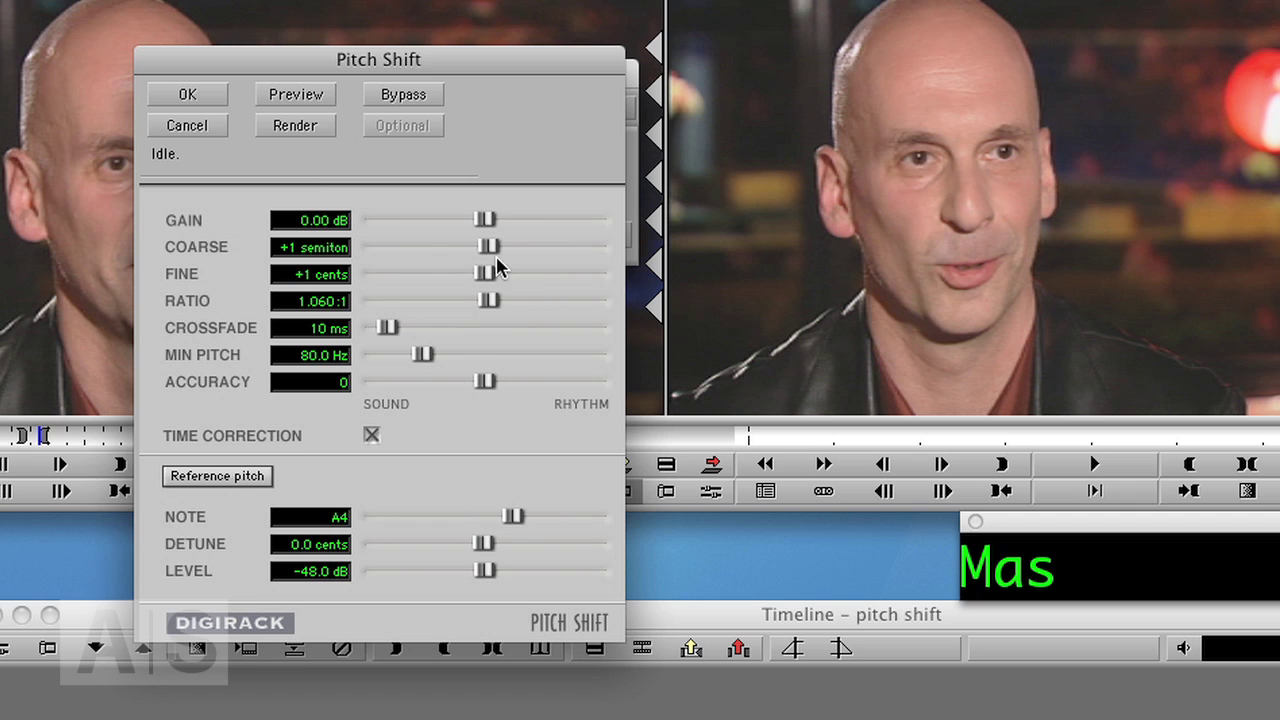
left_click(302, 304)
left_click_drag(487, 247, 481, 283)
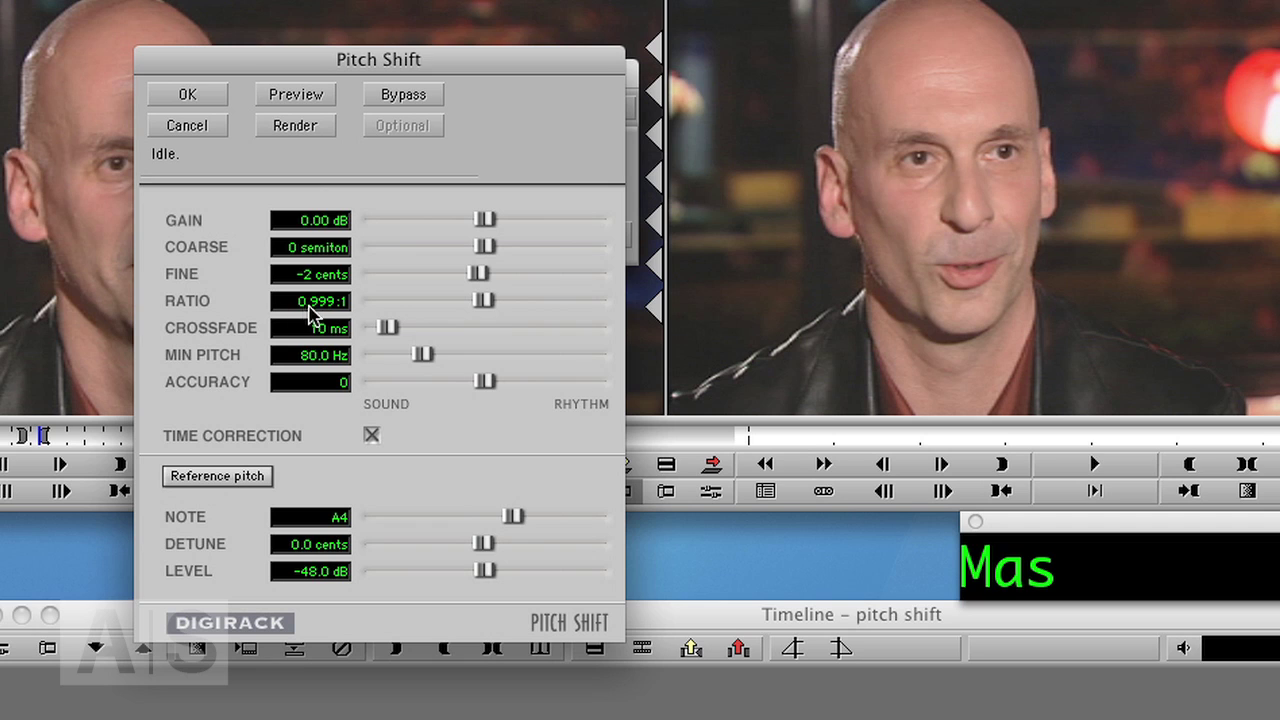
Set the Pitch Shift ratio to 0.500:1, giving -12 semitones.
left_click(308, 306)
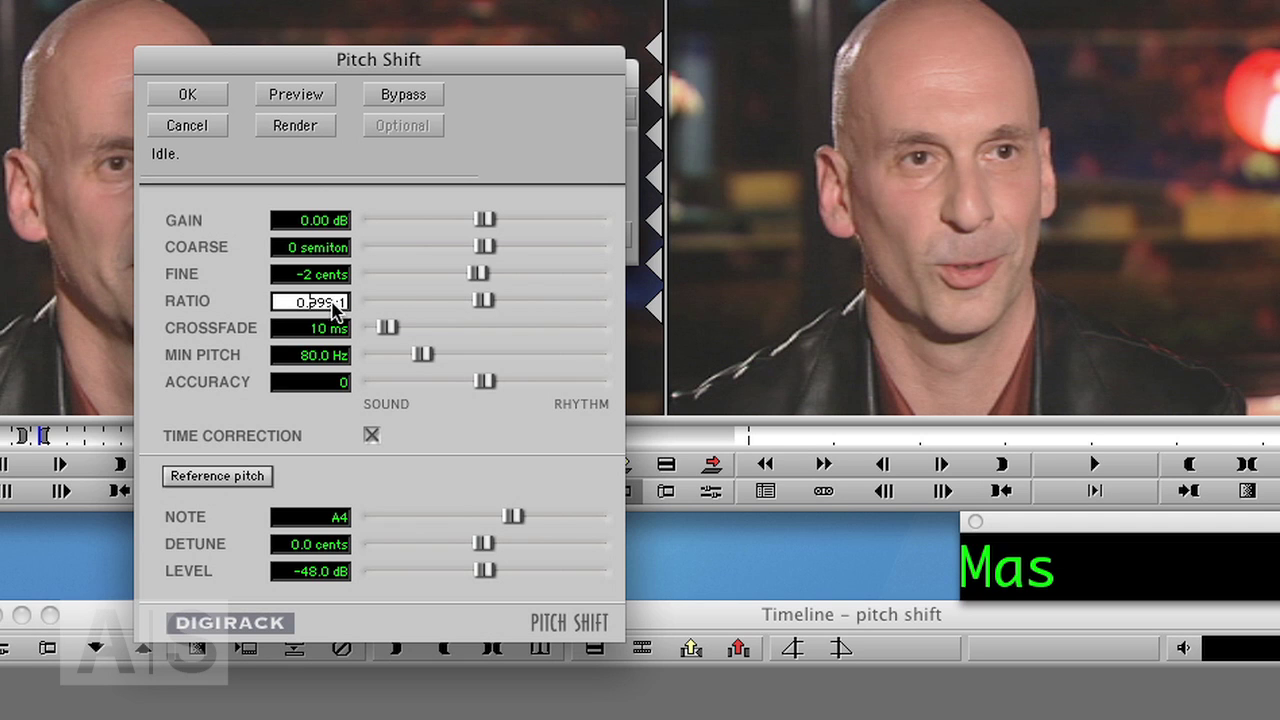
left_click_drag(333, 313, 279, 314)
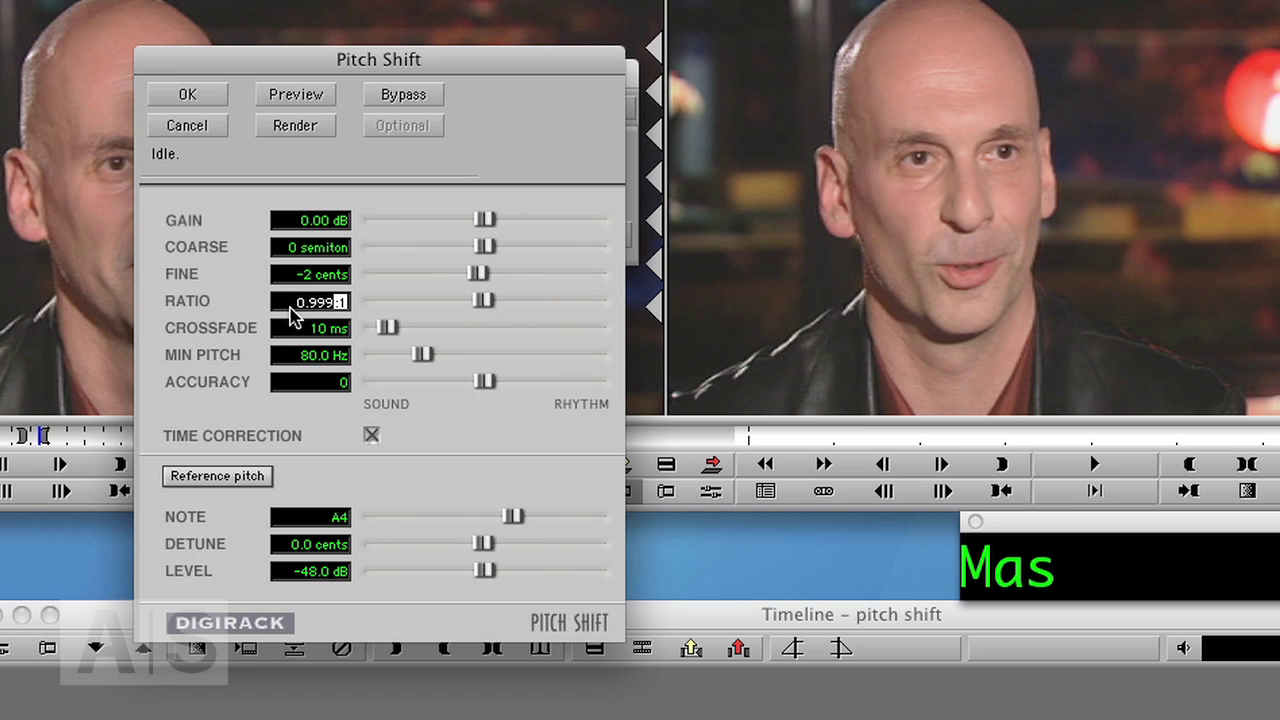
type("0")
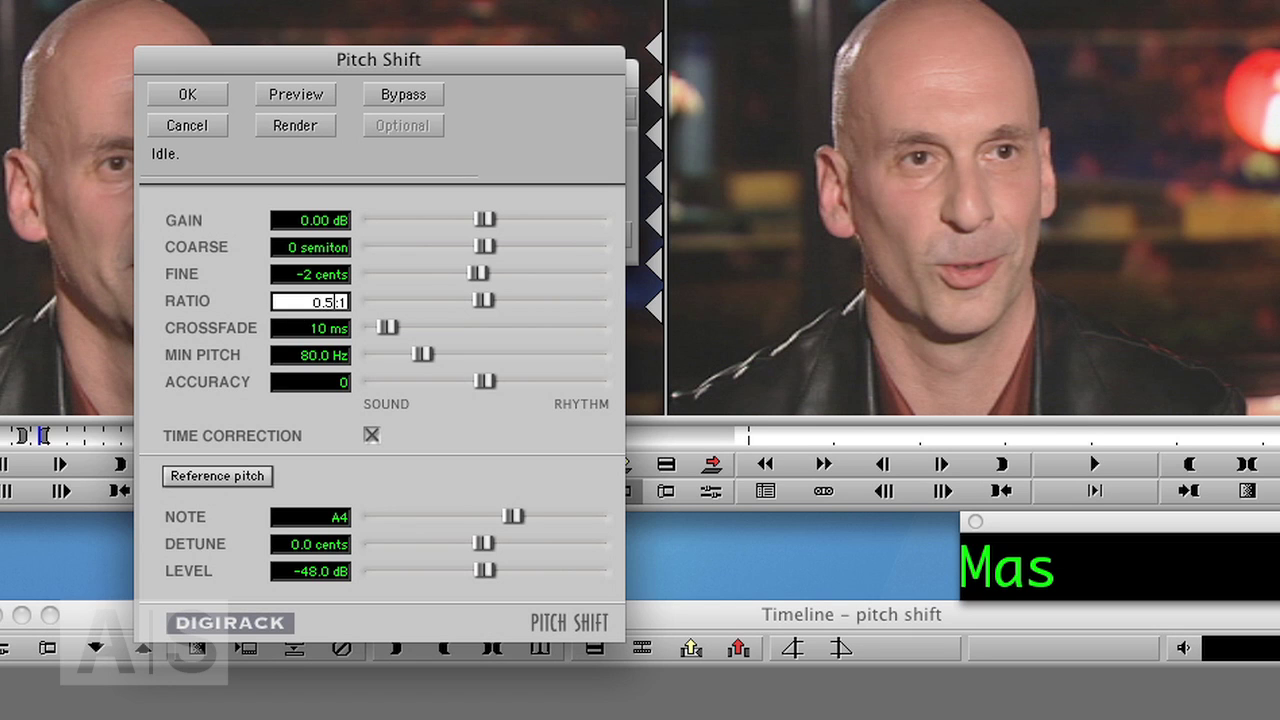
type(".5")
key("Return")
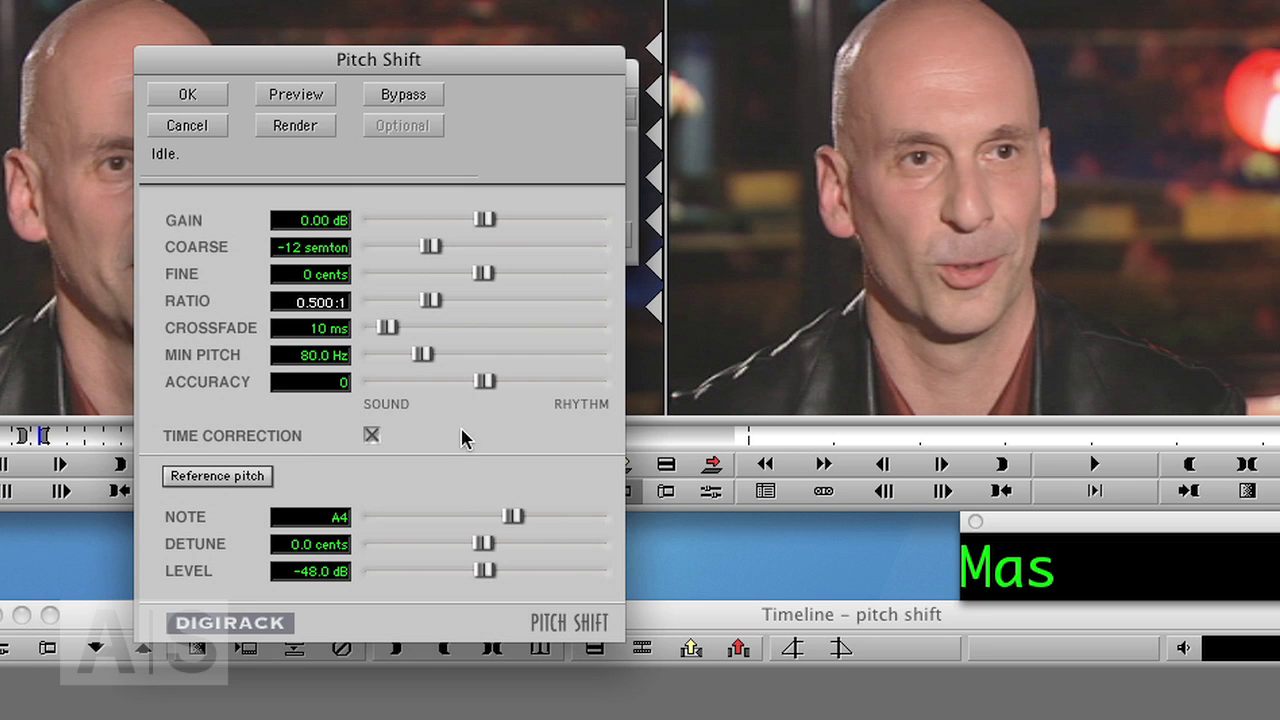
Turn off Time Correction, render the pitch-shifted audio, and close the dialog.
left_click(371, 437)
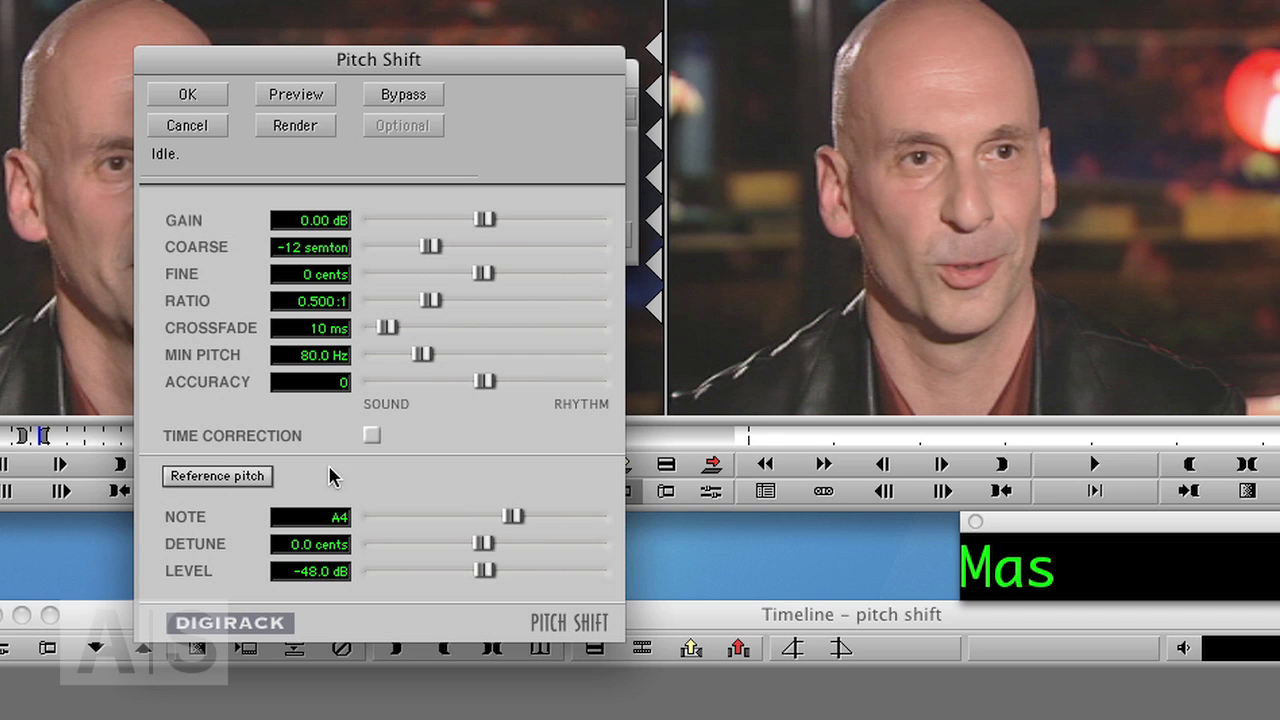
left_click(285, 132)
left_click(183, 97)
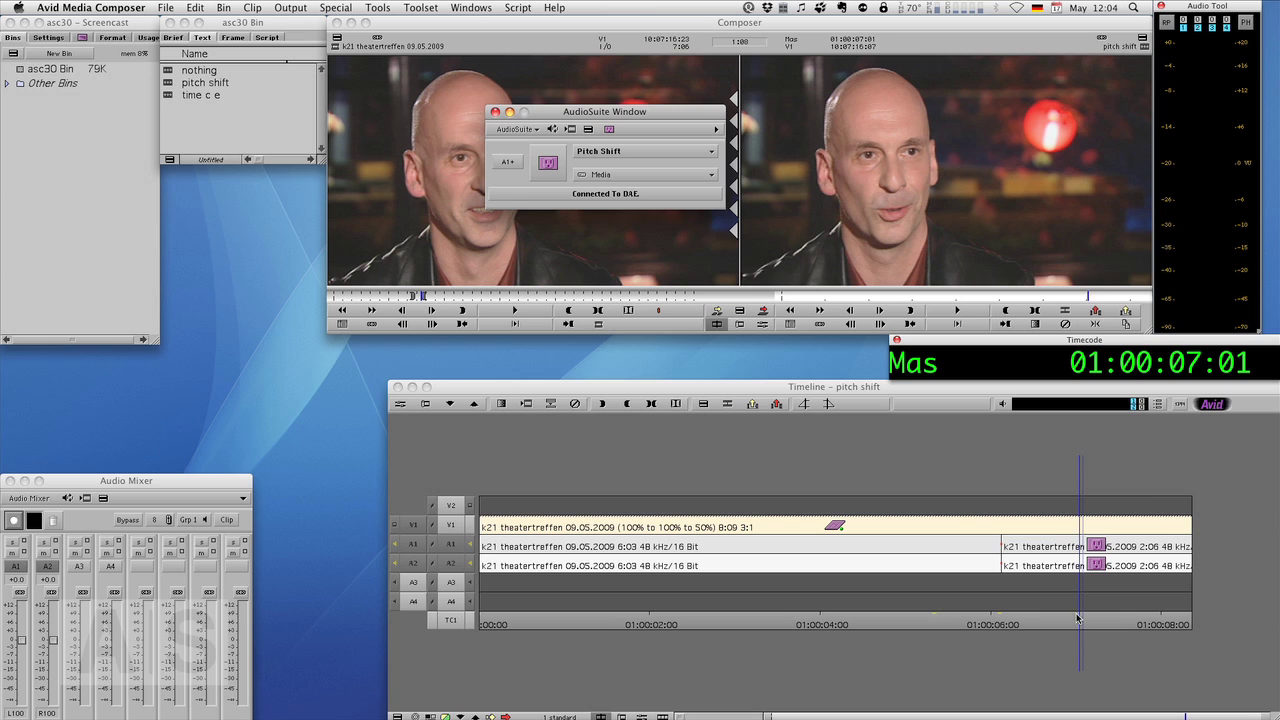
left_click(977, 622)
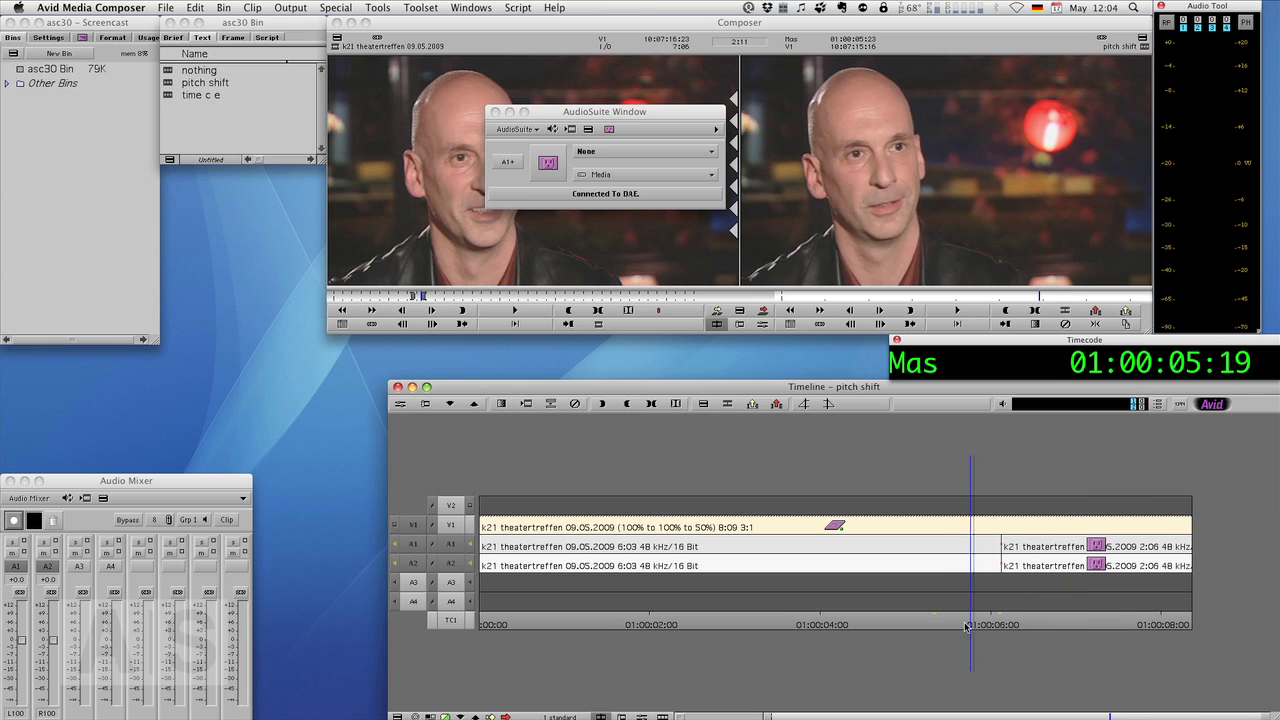
key("space")
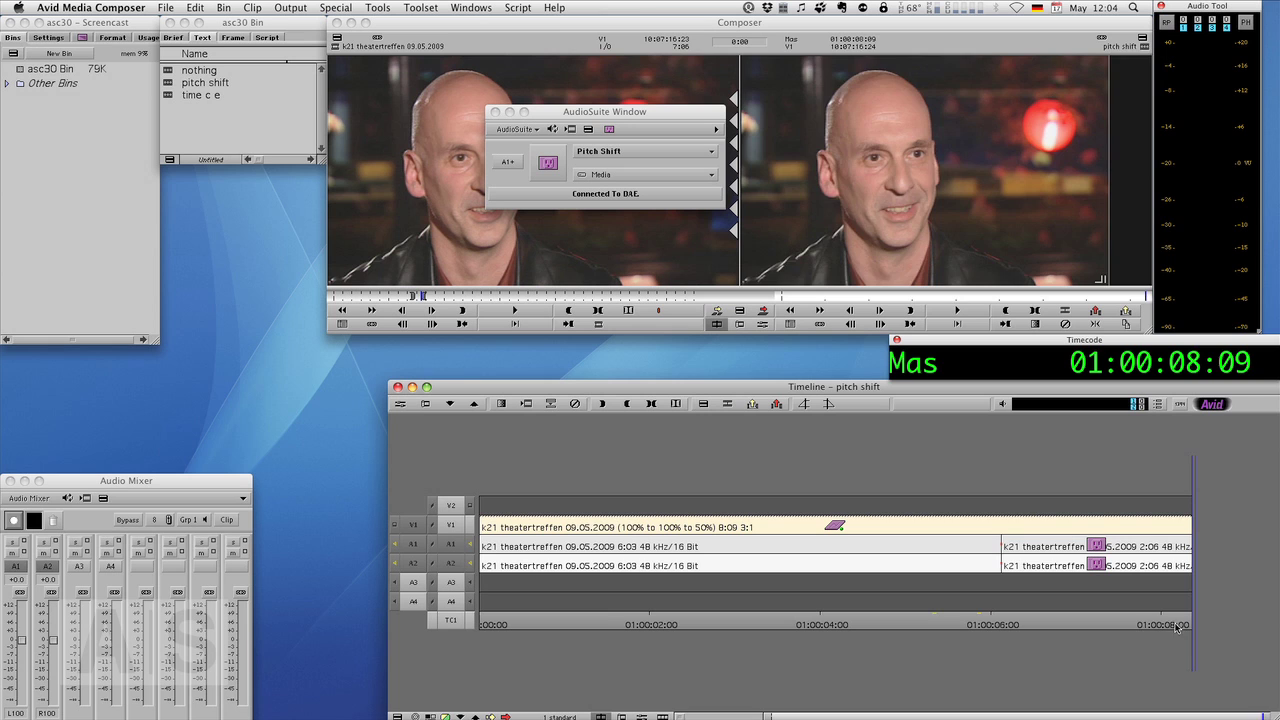
left_click(1014, 624)
key("space")
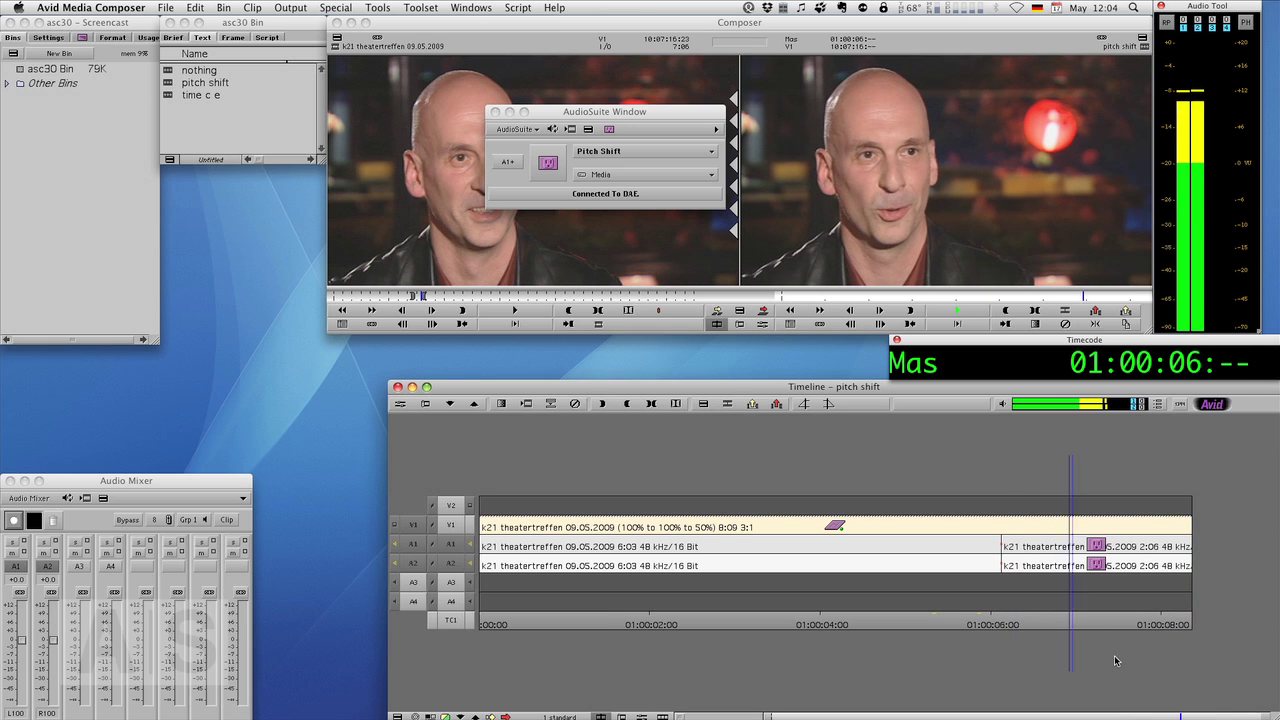
left_click_drag(1168, 625, 1052, 629)
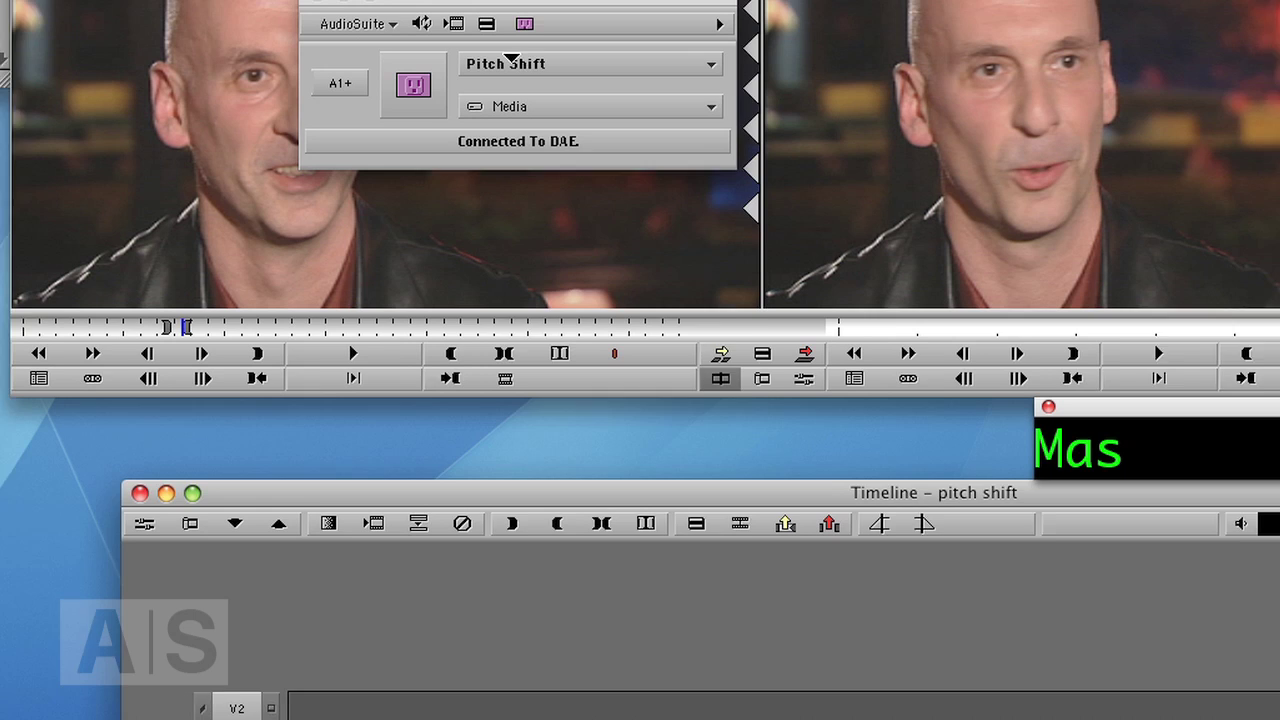
Choose Time Shift as the AudioSuite plug-in and open its settings window higher on screen.
left_click(614, 152)
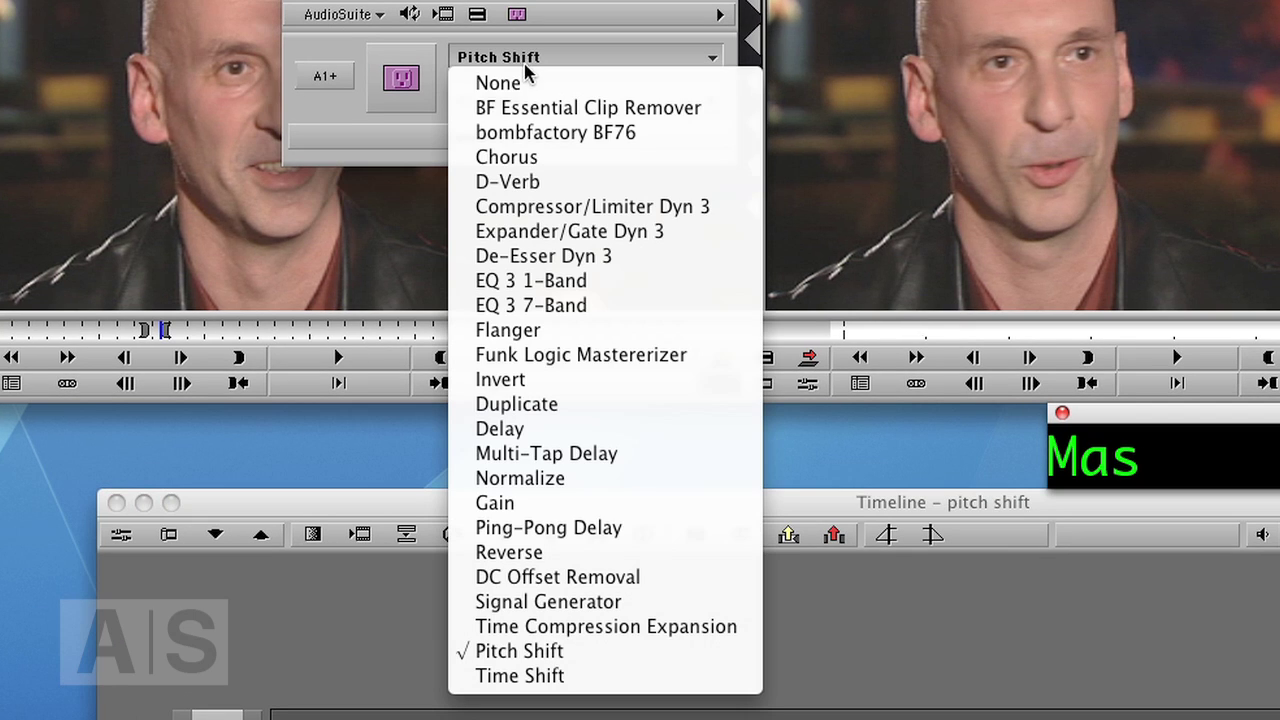
left_click(555, 678)
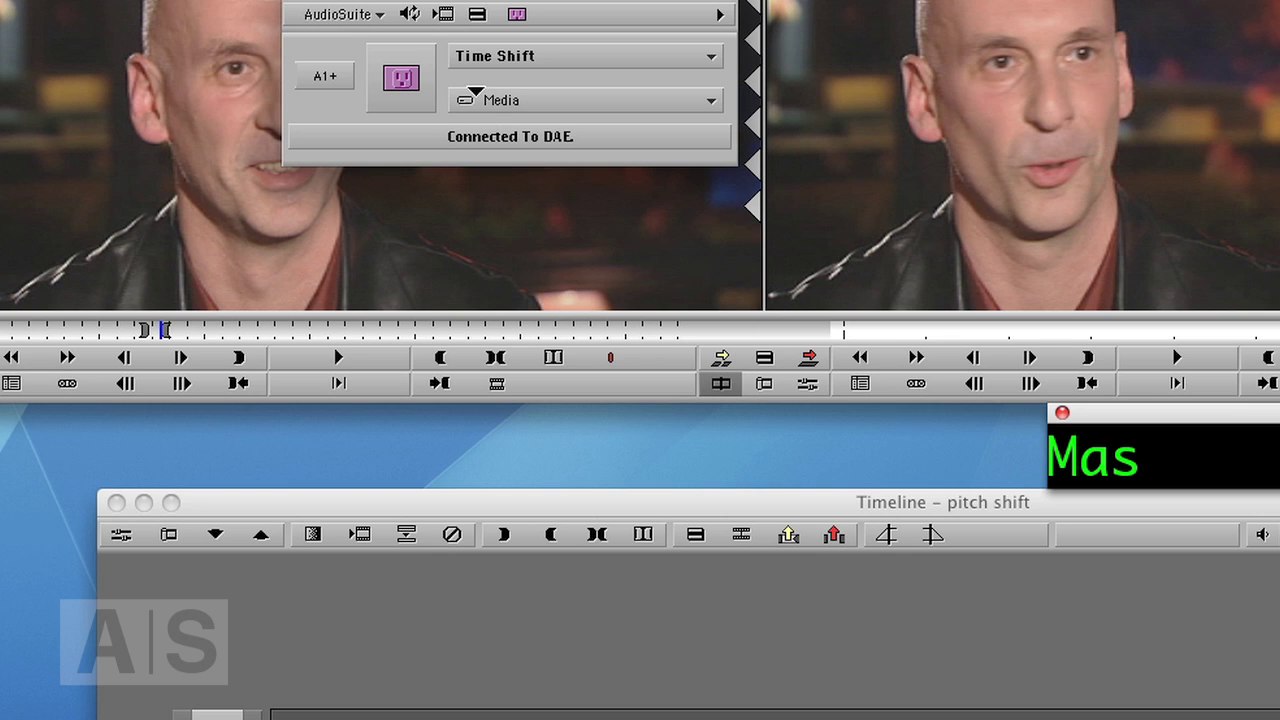
left_click(405, 90)
left_click_drag(500, 137, 471, 54)
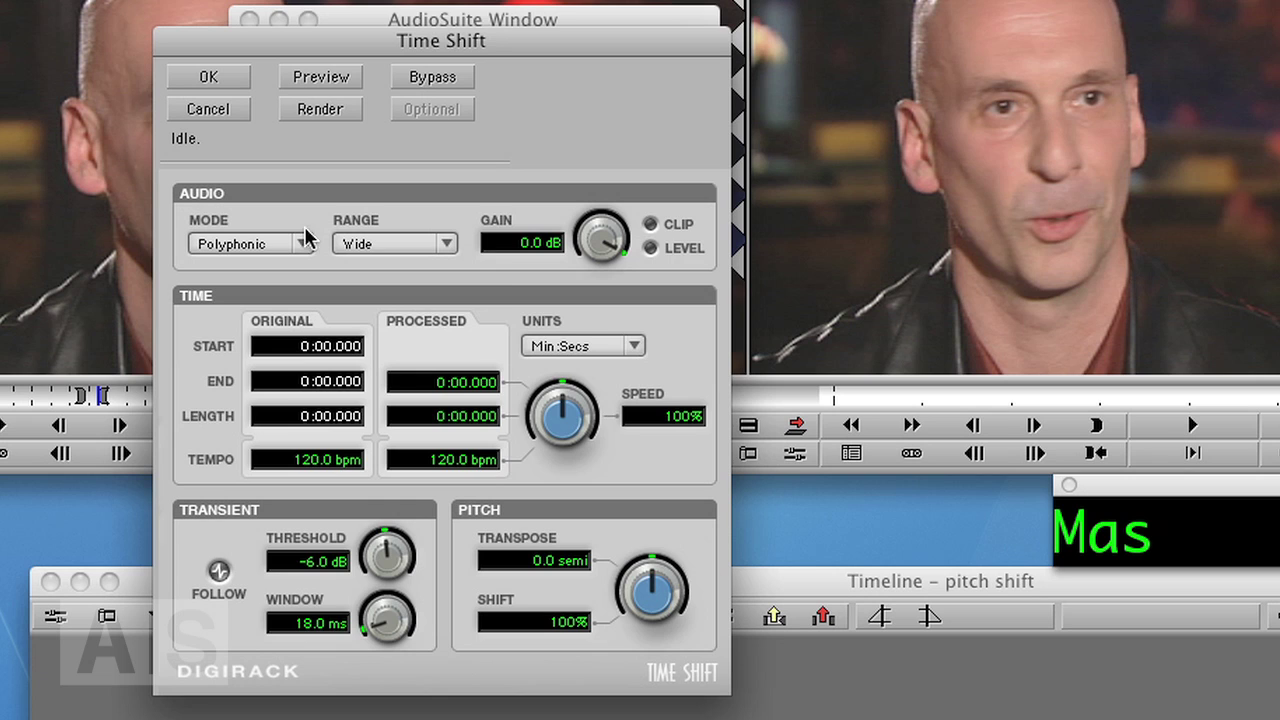
Set Time Shift to Polyphonic mode with the Wide range.
left_click(256, 246)
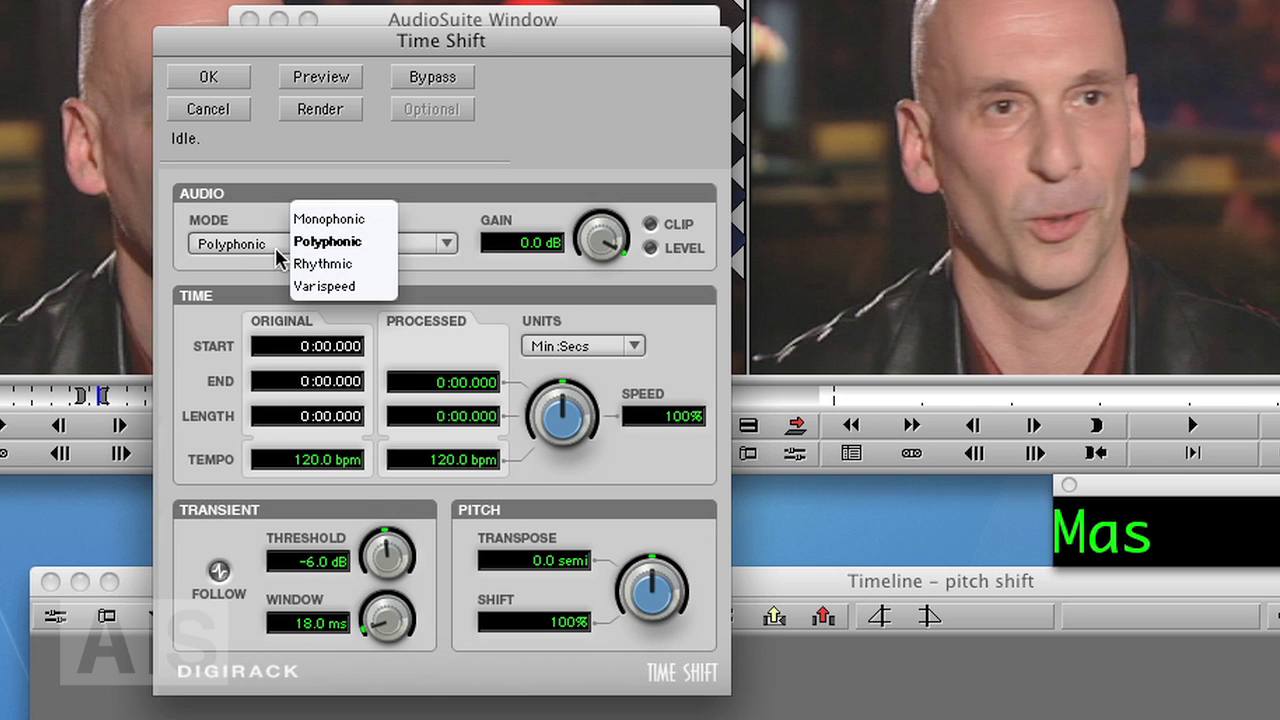
left_click(327, 241)
left_click(430, 244)
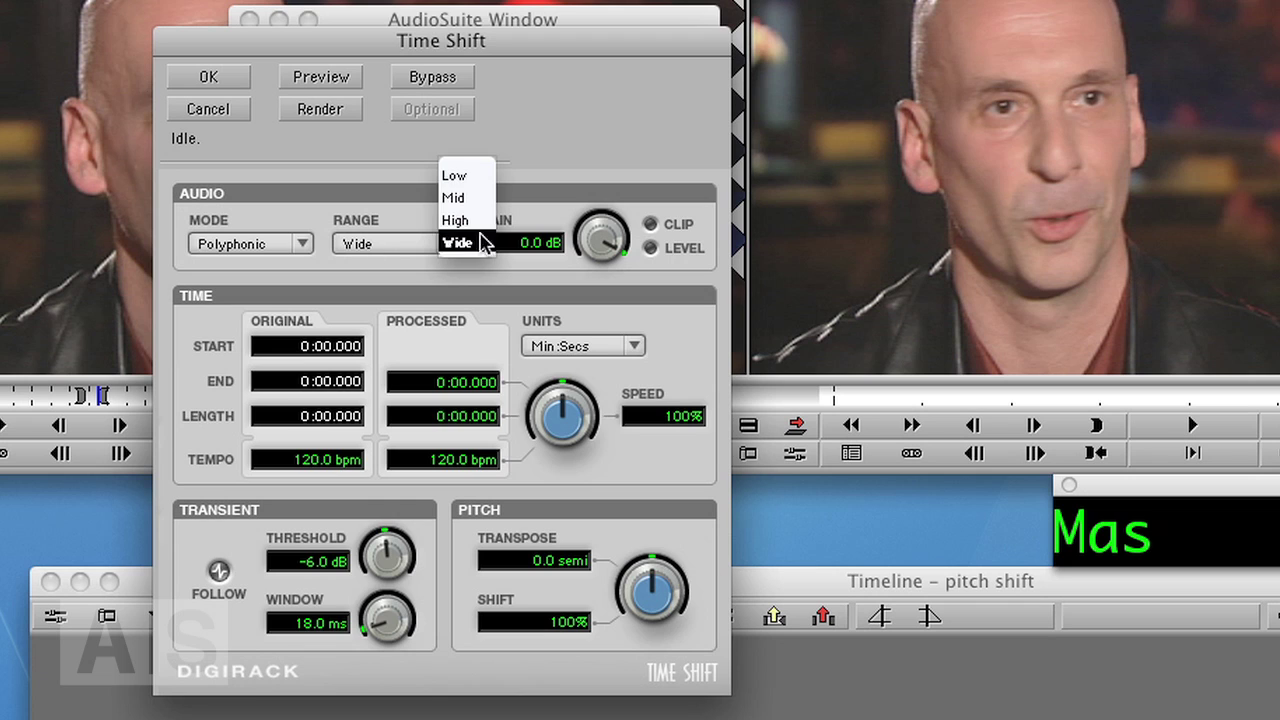
left_click(460, 243)
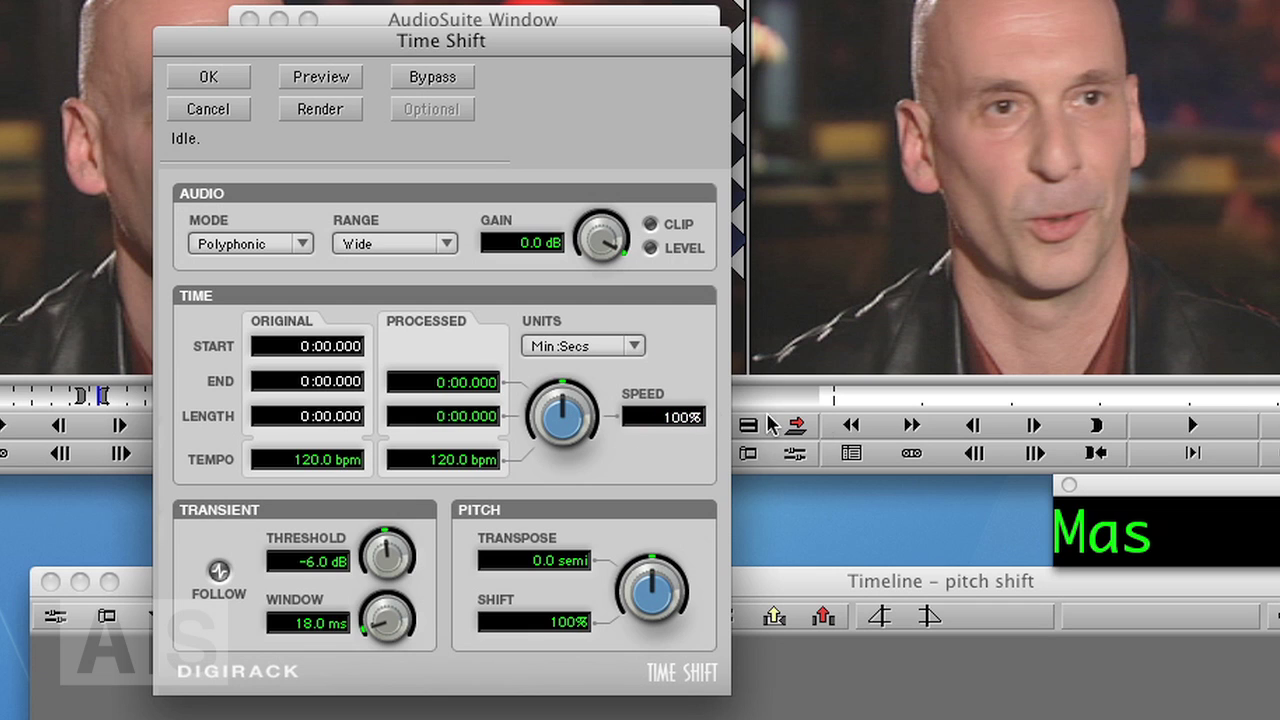
Set speed to 50%, lower pitch by -1.68 semitones, and render the audio.
type("50")
key("Return")
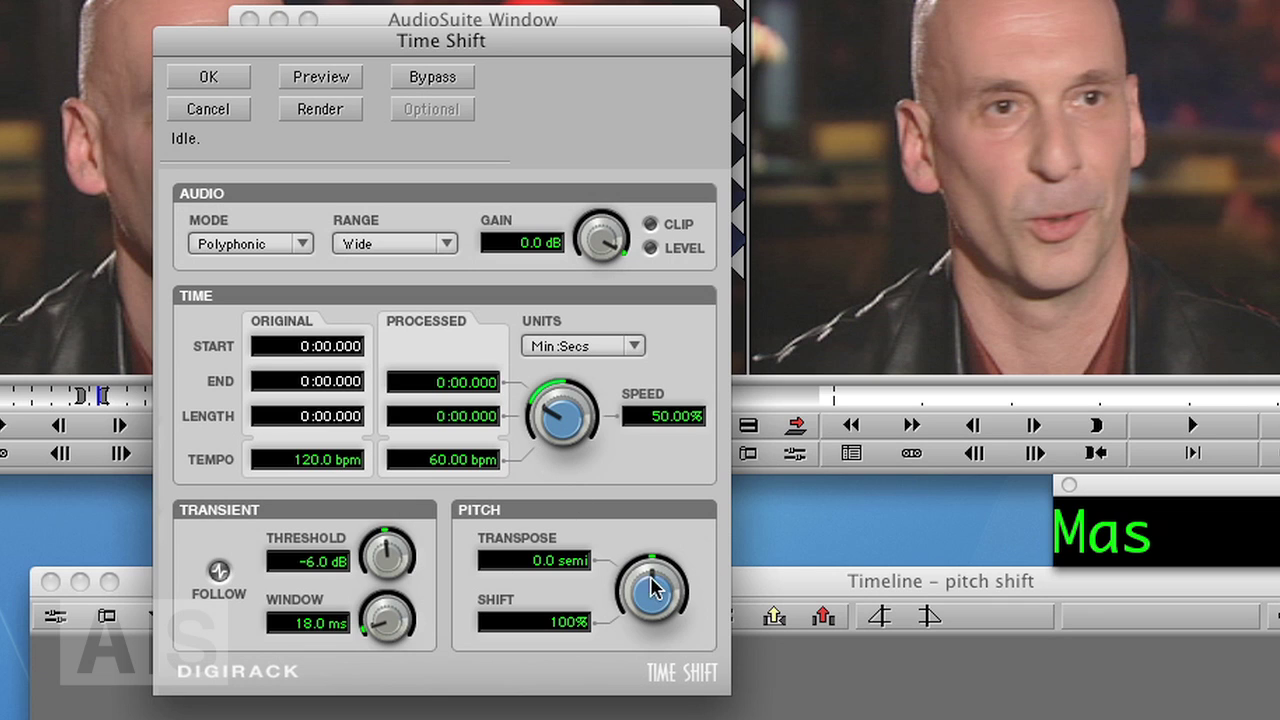
mouse_move(662, 586)
left_mouse_down()
mouse_move(622, 604)
mouse_move(655, 588)
mouse_move(697, 609)
mouse_move(660, 596)
mouse_move(608, 617)
mouse_move(651, 580)
mouse_move(620, 592)
mouse_move(636, 586)
mouse_move(625, 582)
mouse_move(648, 590)
left_mouse_up()
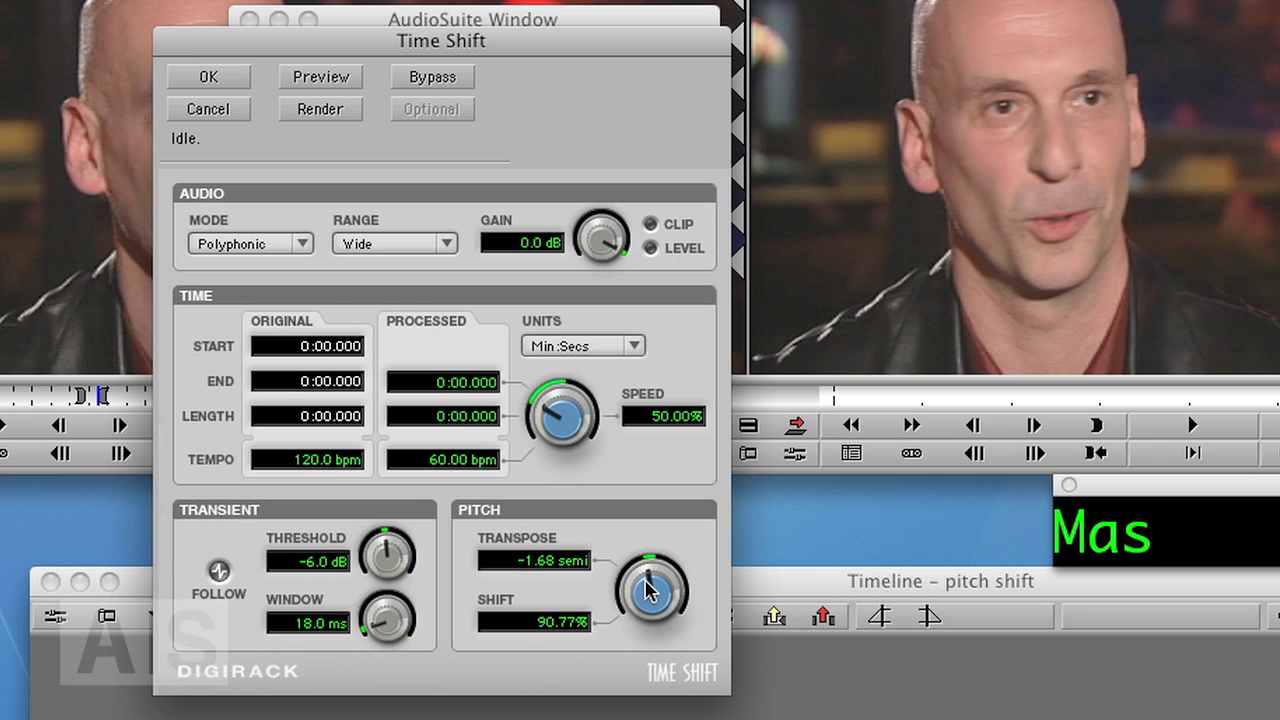
left_click(320, 108)
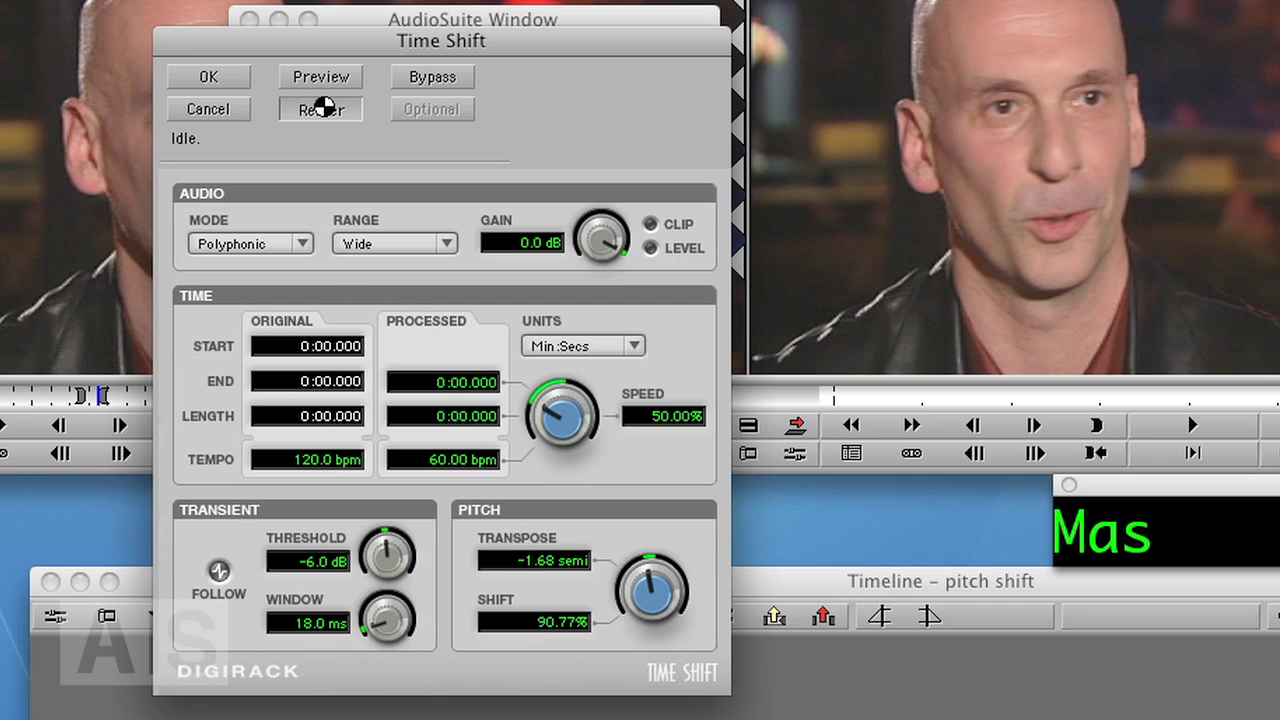
left_click(216, 77)
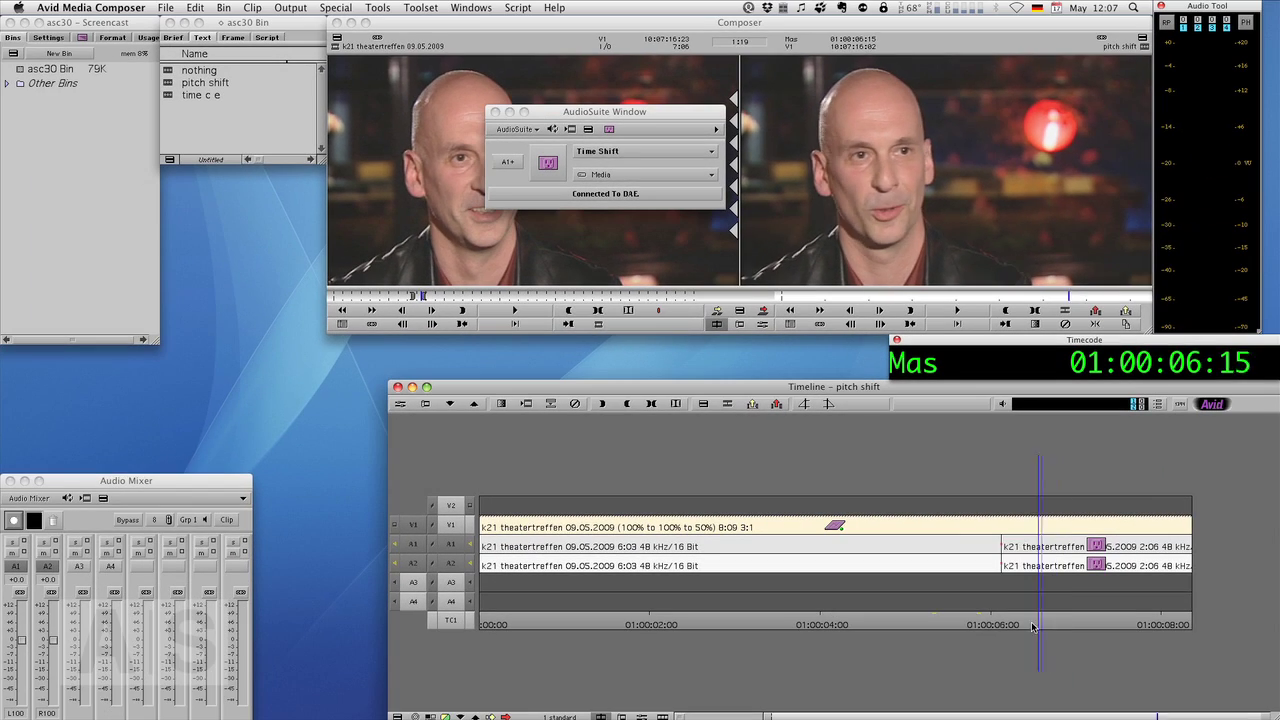
left_click(975, 625)
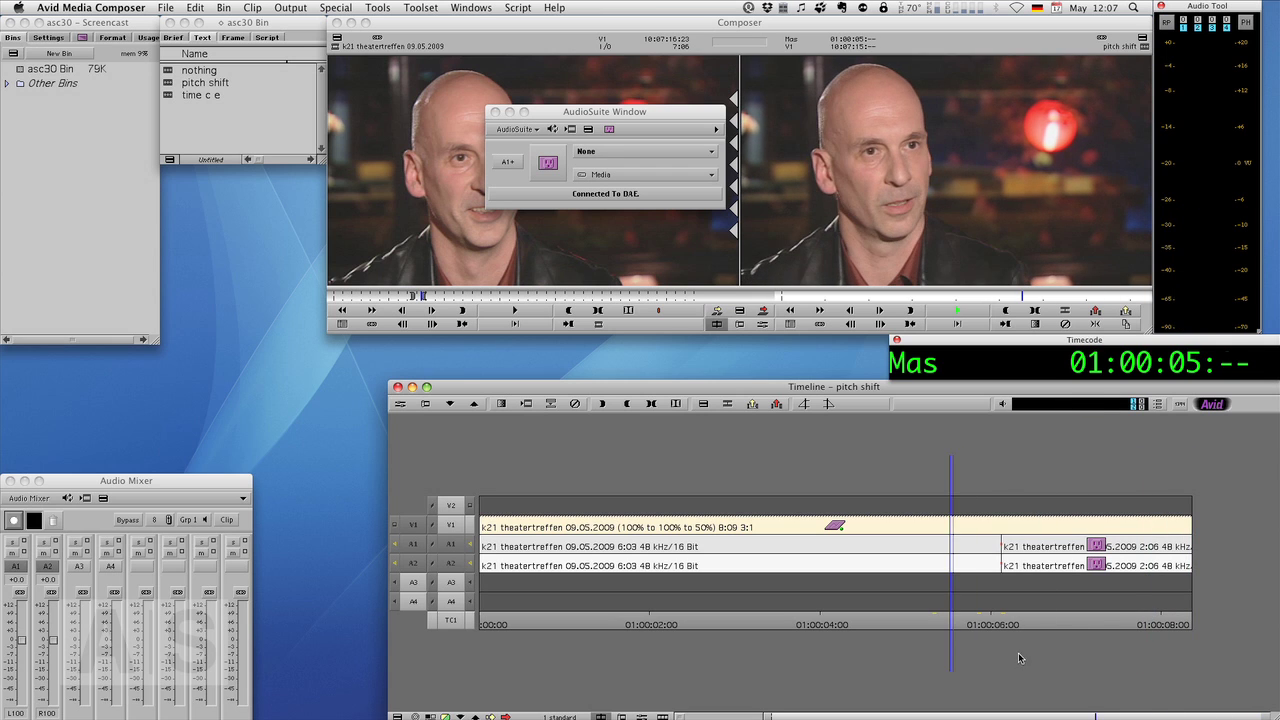
key("space")
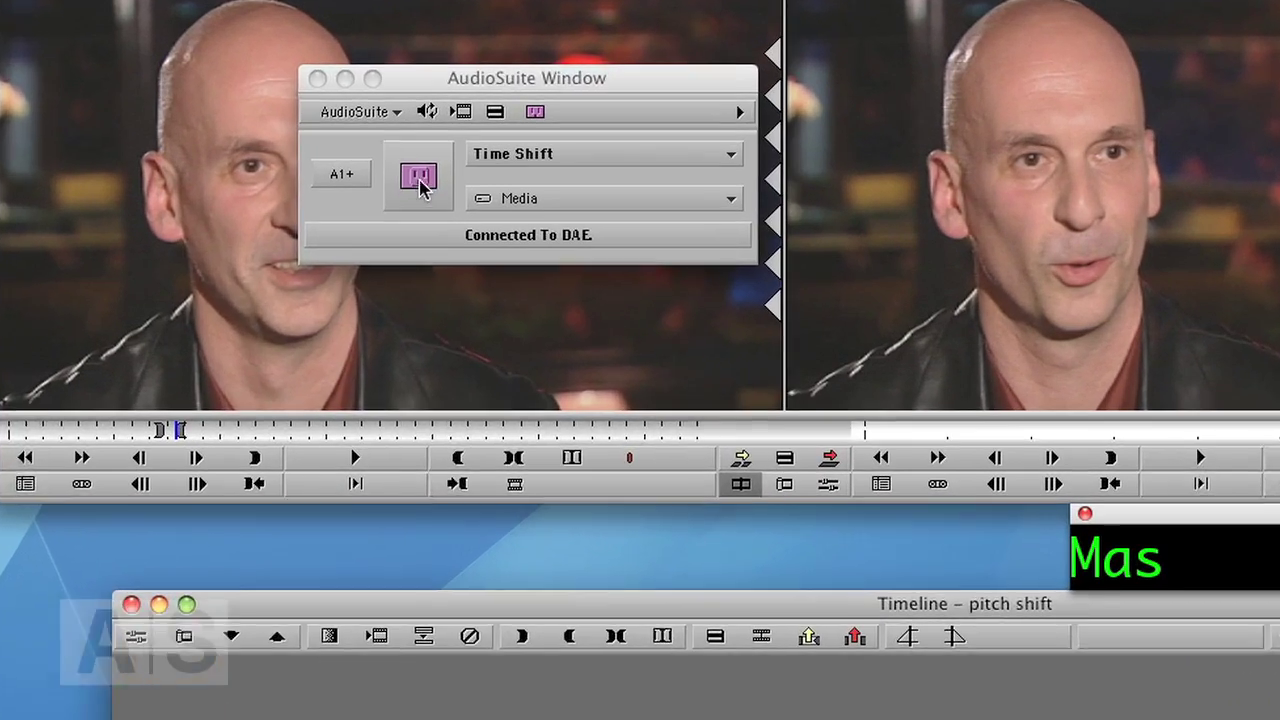
Review the Time Shift settings, cancel without applying, and close the AudioSuite window.
left_click(547, 162)
left_click_drag(501, 250, 538, 80)
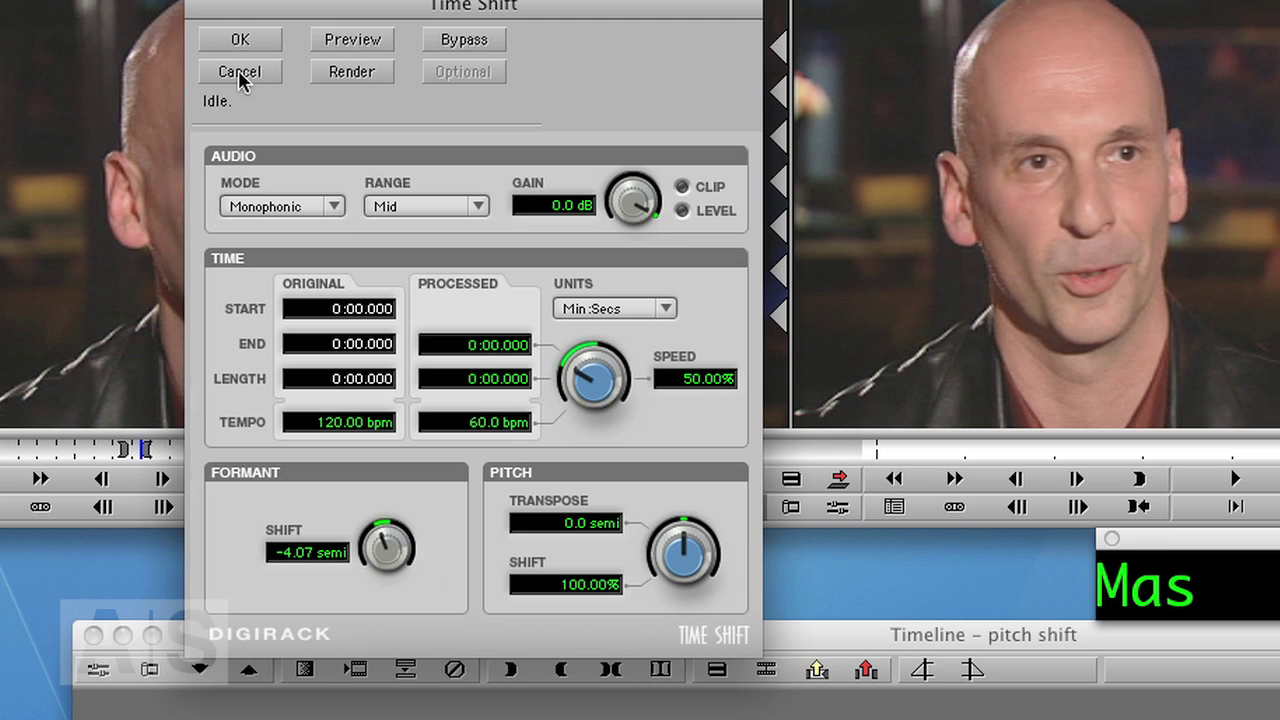
left_click(240, 72)
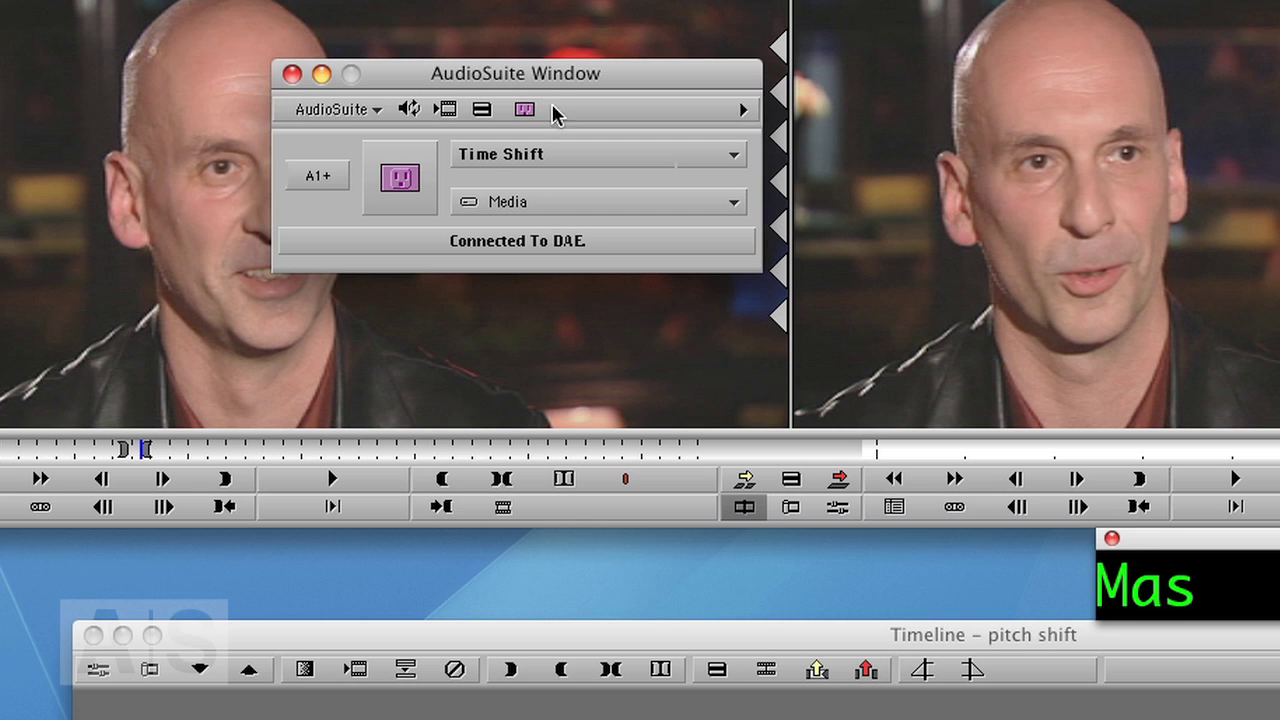
left_click_drag(537, 83, 467, 53)
left_click(213, 52)
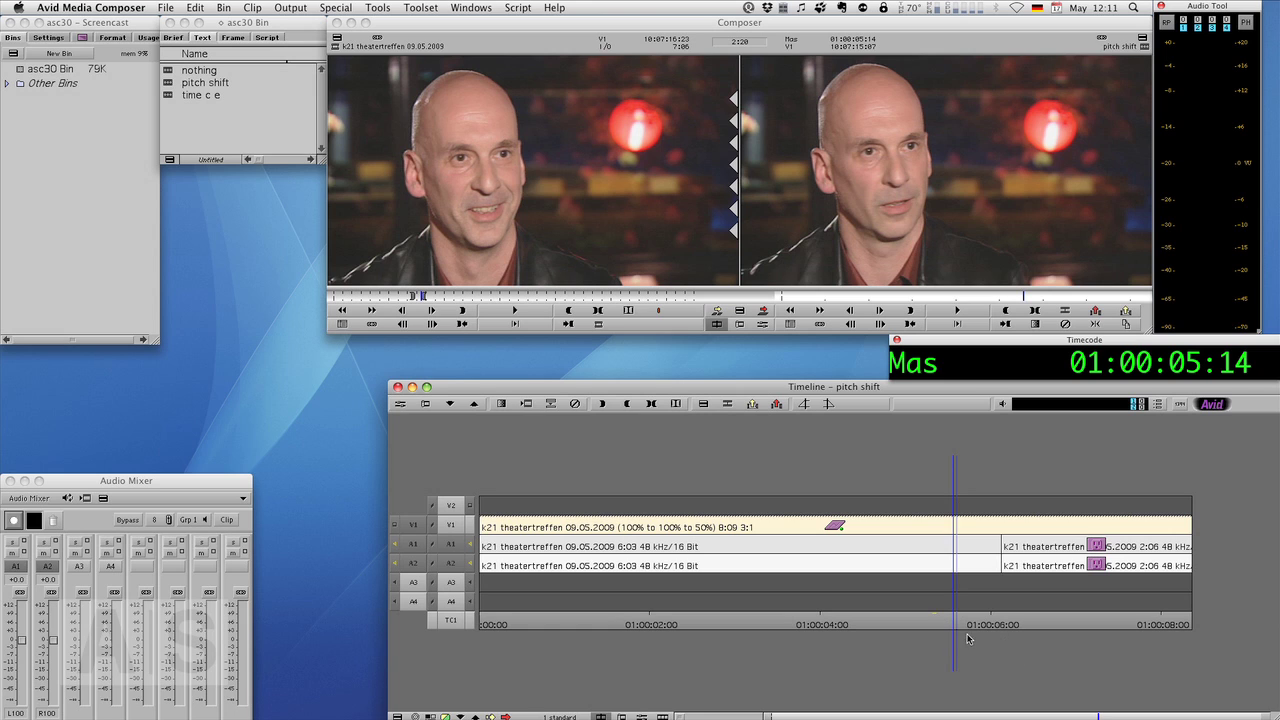
Switch to Chromium and briefly scroll the avidscreencast.com homepage.
key("super+Tab")
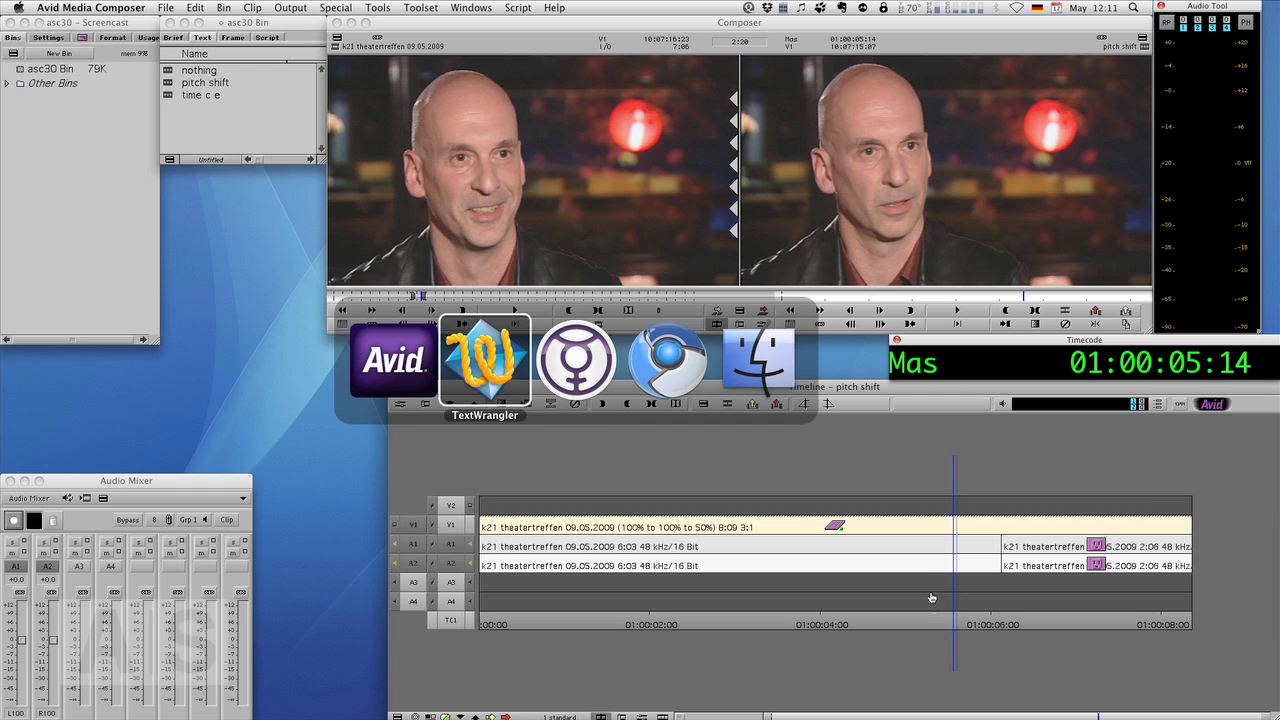
left_click(664, 370)
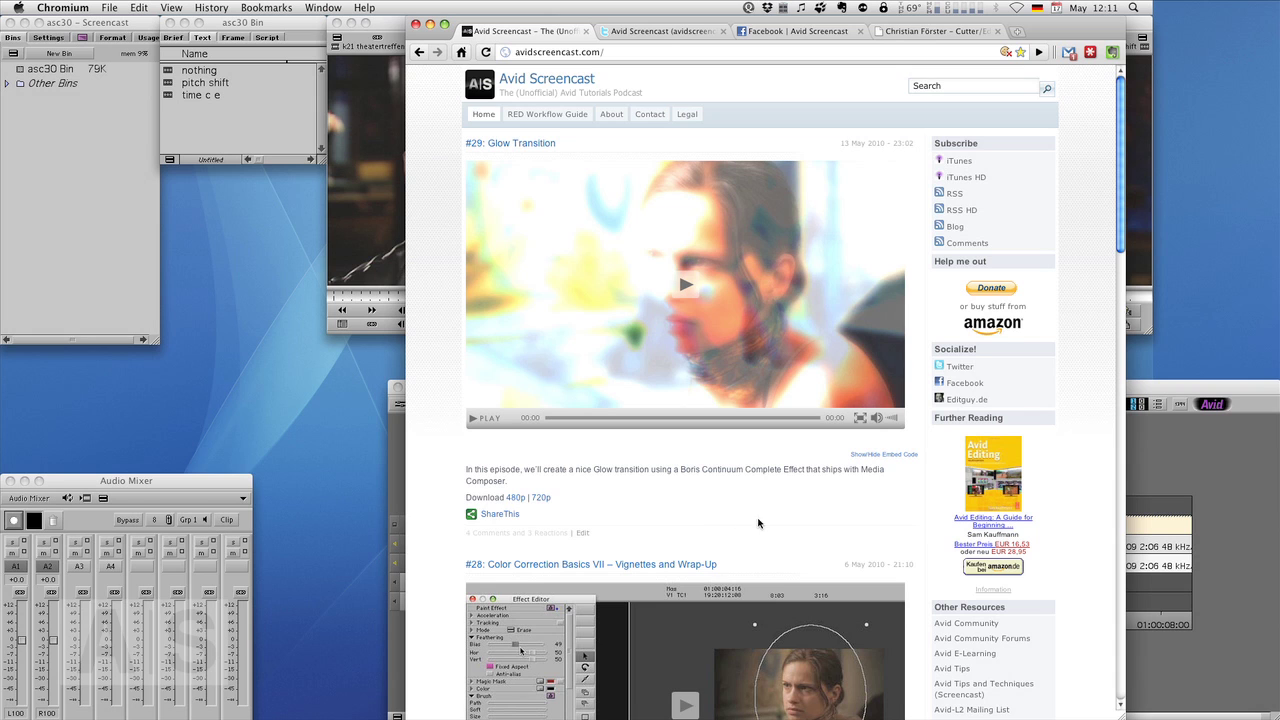
scroll(758, 523, "down", 3)
scroll(759, 446, "up", 3)
View the avidscreencast Twitter and Facebook tabs, ending on the editguy.de tab.
left_click(680, 33)
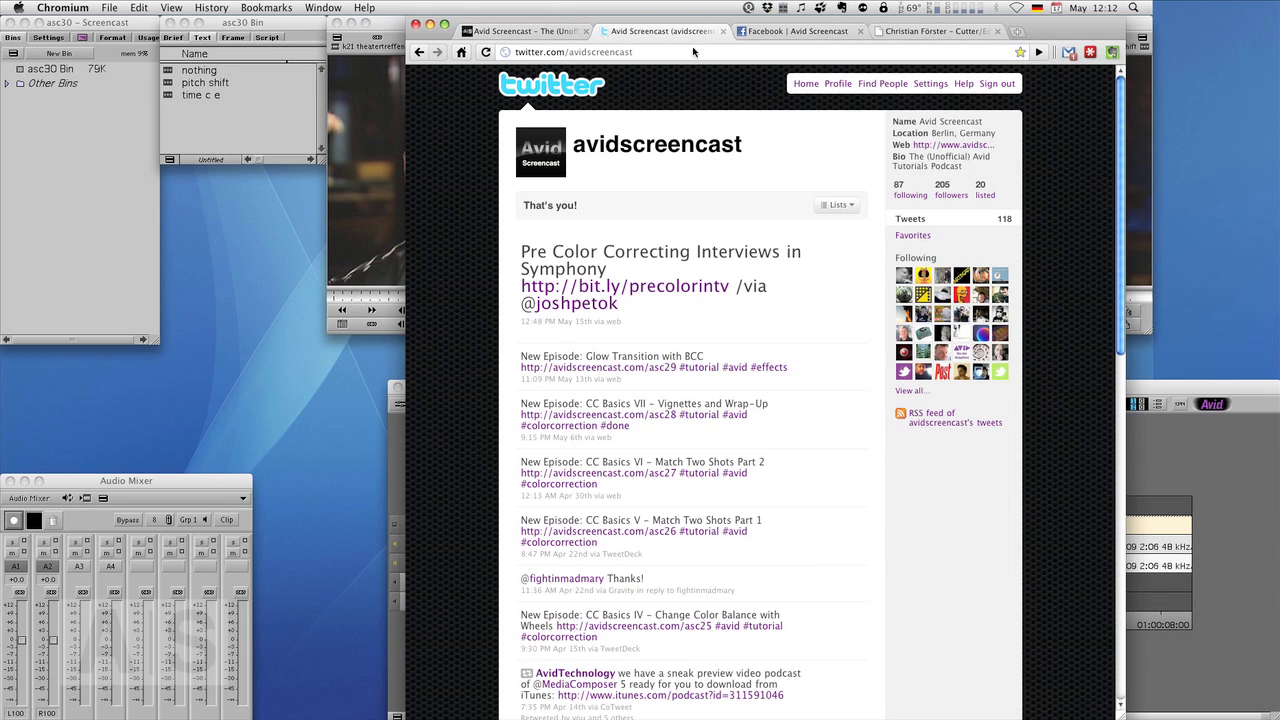
left_click(806, 33)
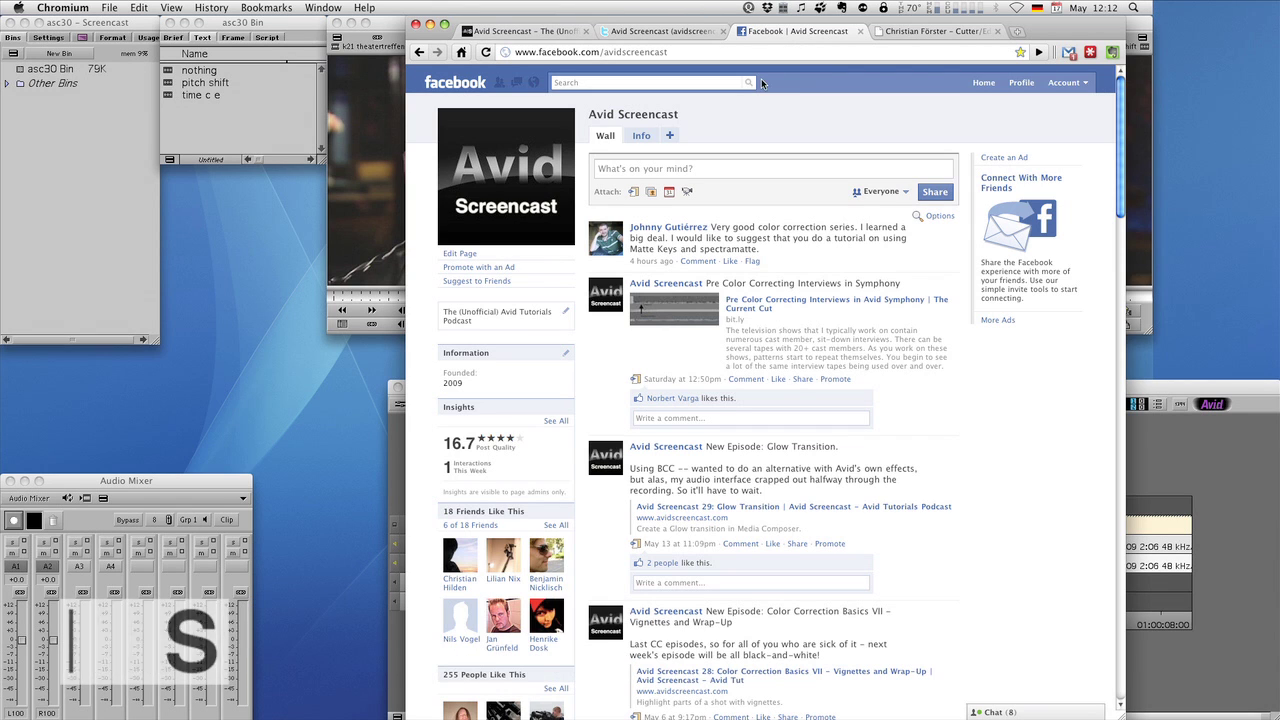
left_click(935, 33)
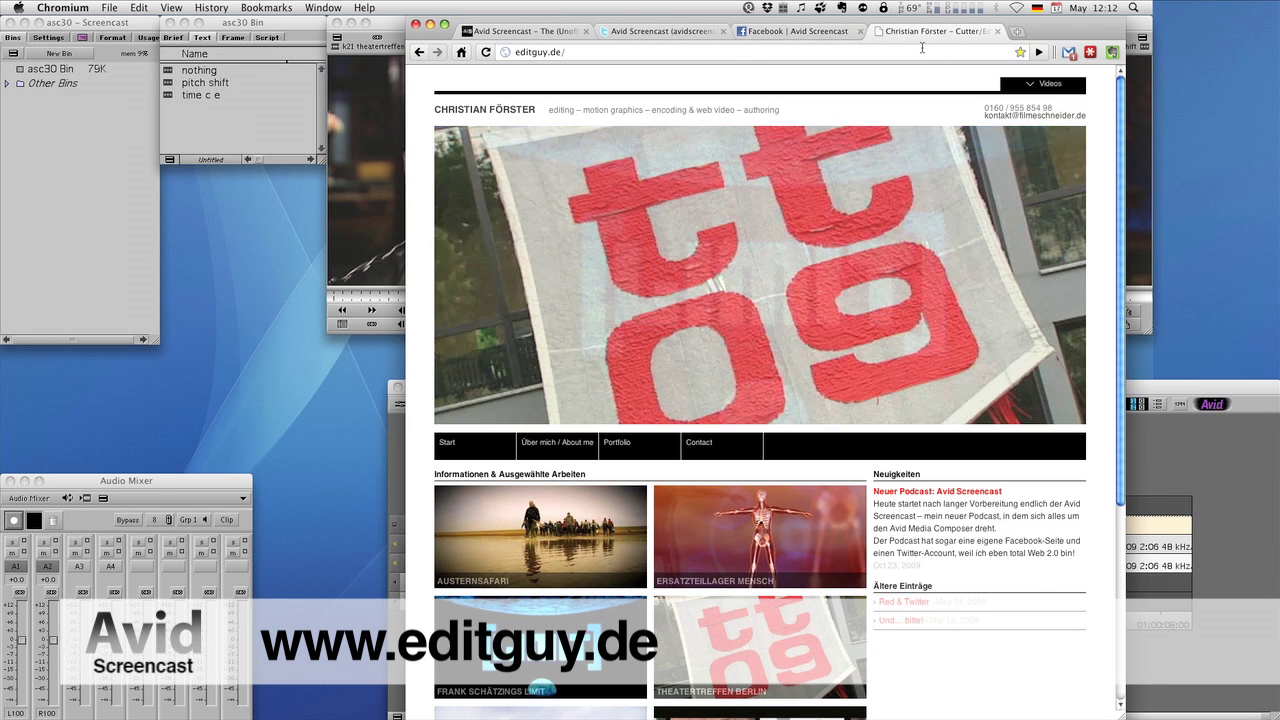